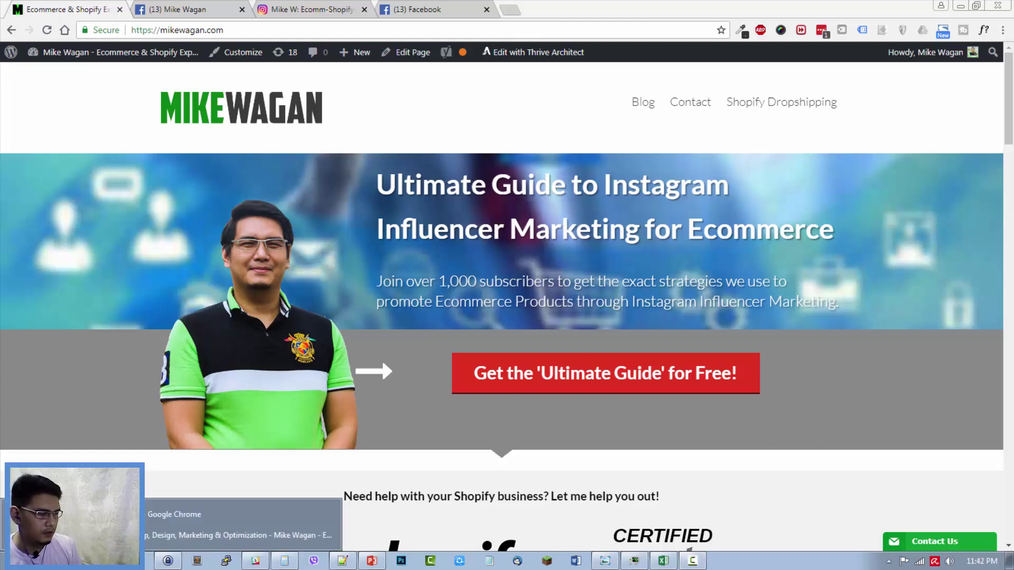
- Log in to the third managed client store's admin from Shopify Partners
click(238, 535)
click(950, 256)
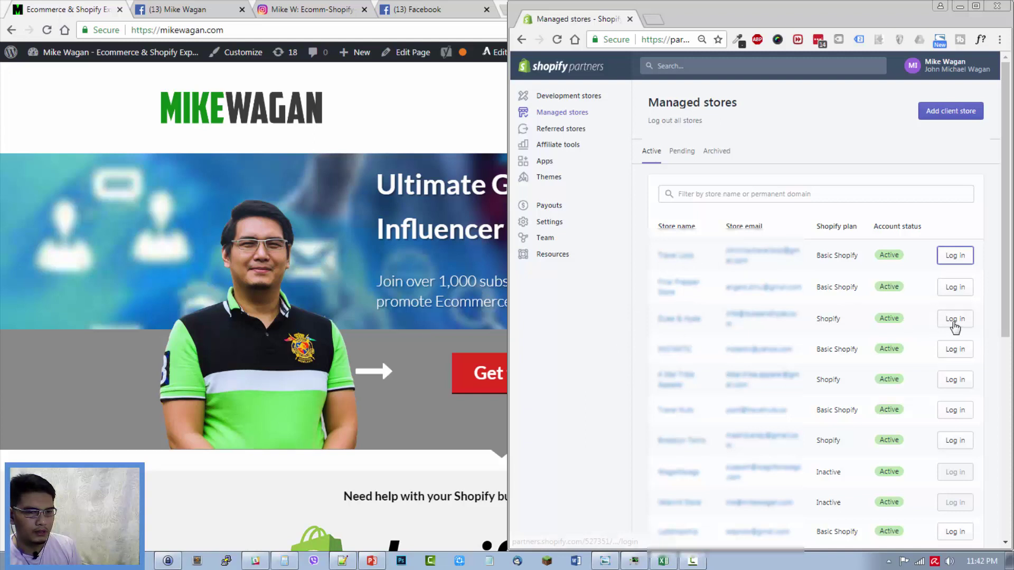
click(953, 321)
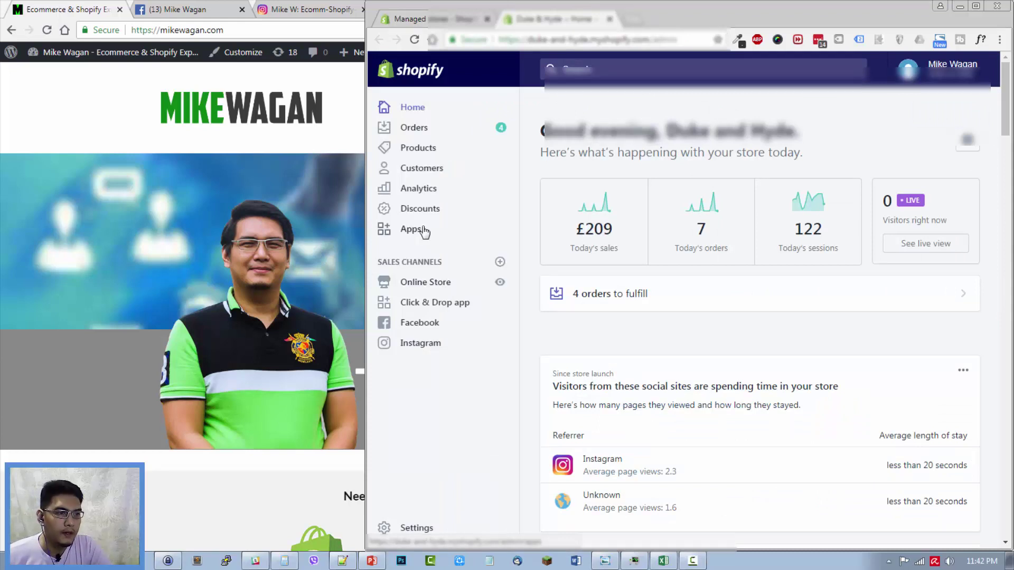
- Launch Klaviyo Email Marketing for Shopify from the store's installed apps
click(422, 232)
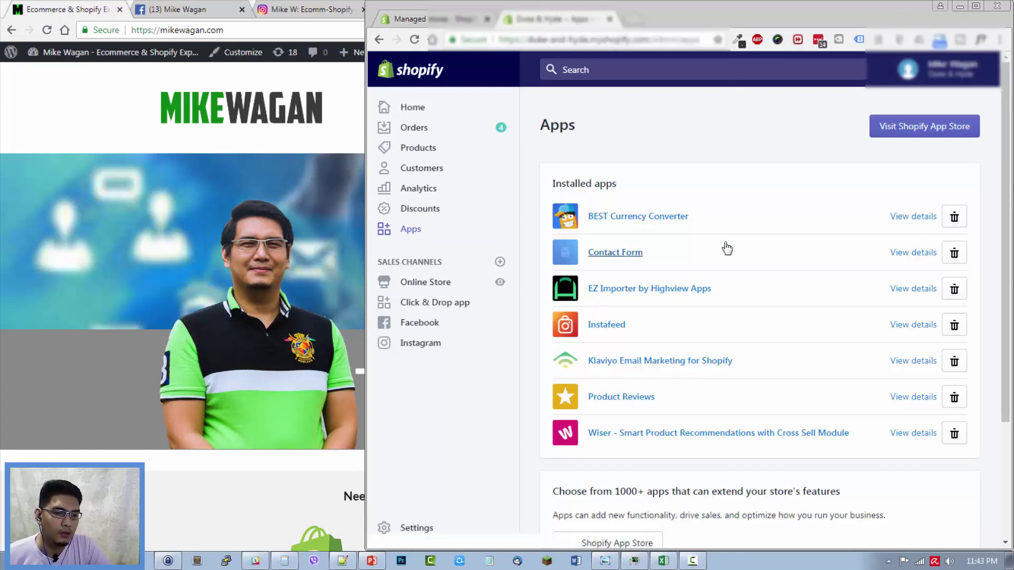
click(676, 367)
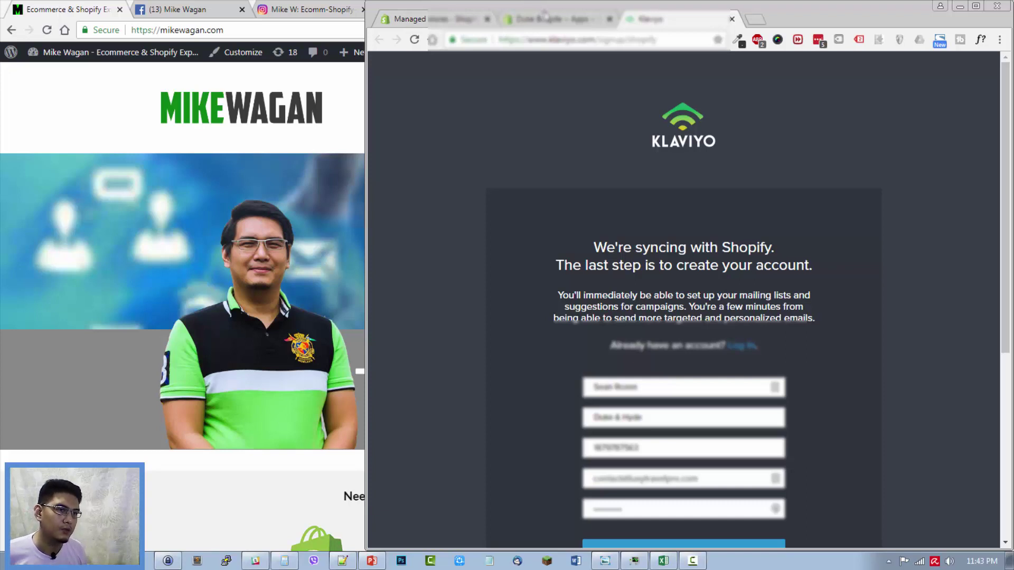
- Review the prefilled Klaviyo sign-up form maximized, then return to the Shopify admin
click(549, 21)
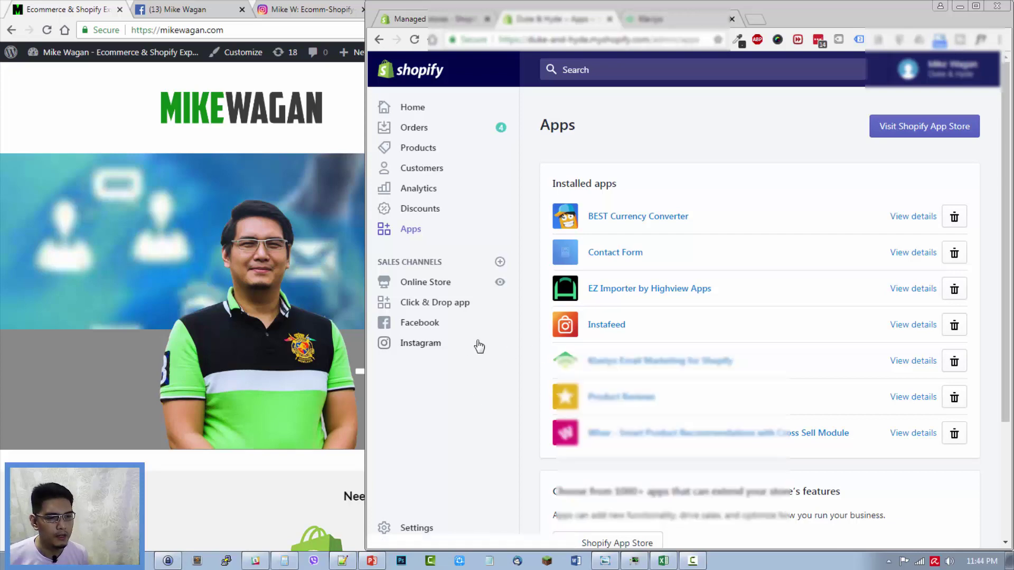
click(646, 19)
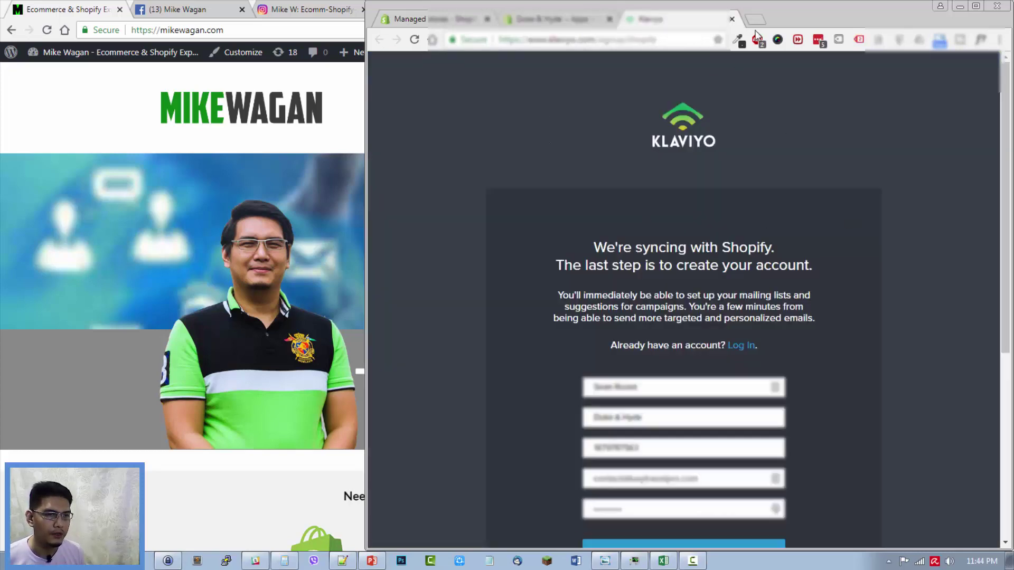
double_click(823, 9)
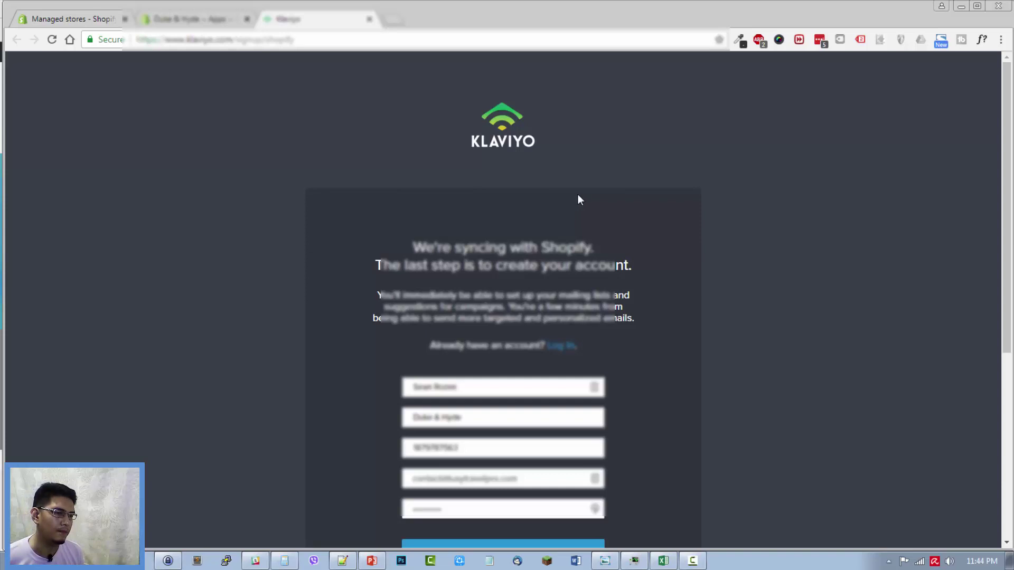
scroll(579, 197, down, 2)
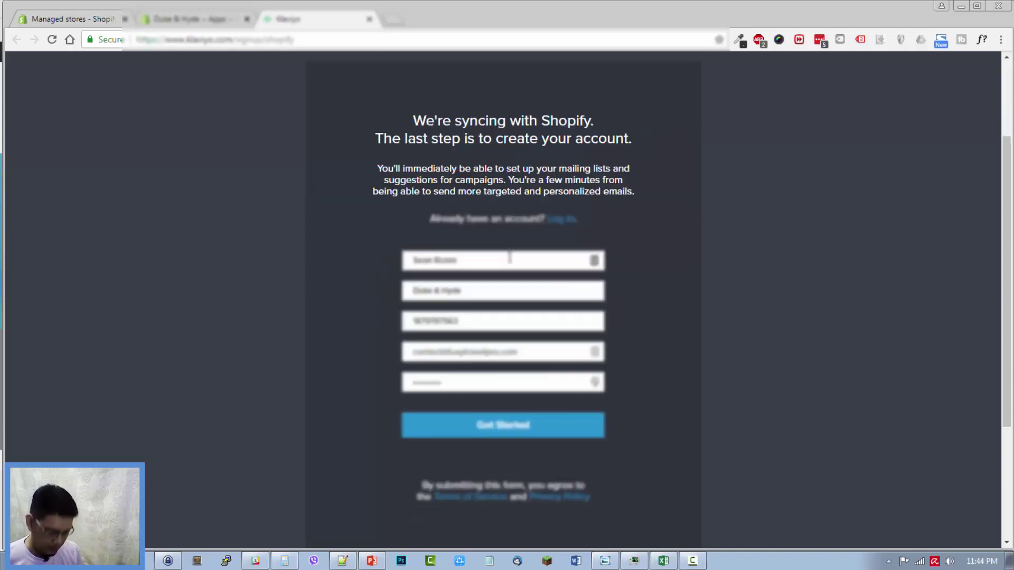
click(458, 321)
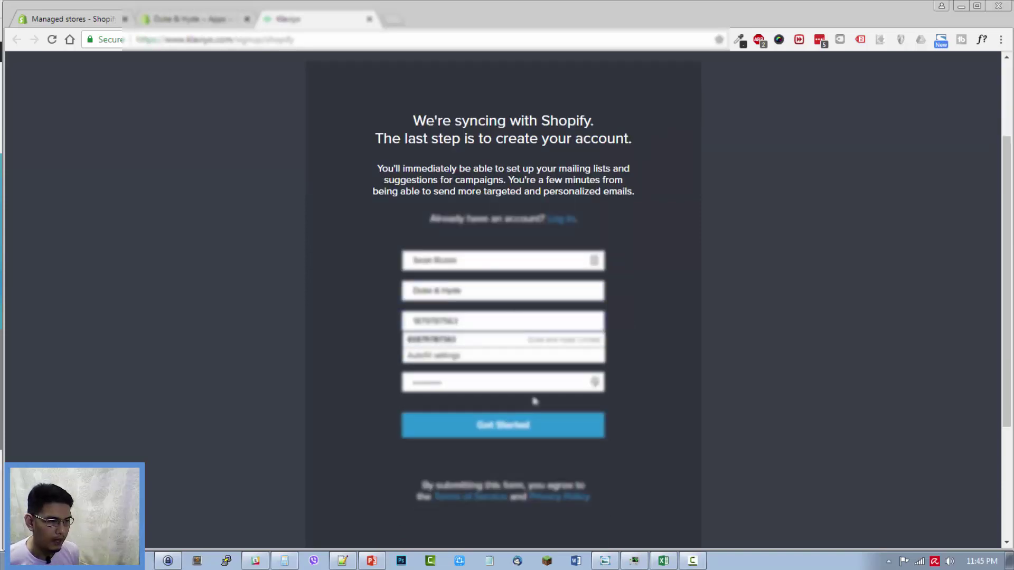
click(699, 384)
click(190, 18)
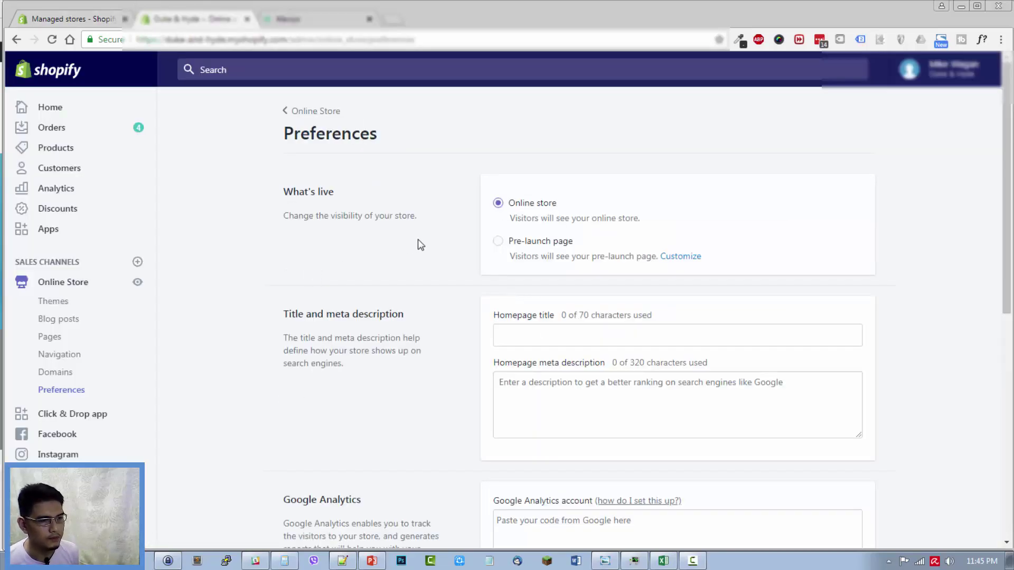
scroll(420, 244, down, 2)
- Switch from Shopify preferences back to the Klaviyo setup wizard's website step
key(ctrl+Tab)
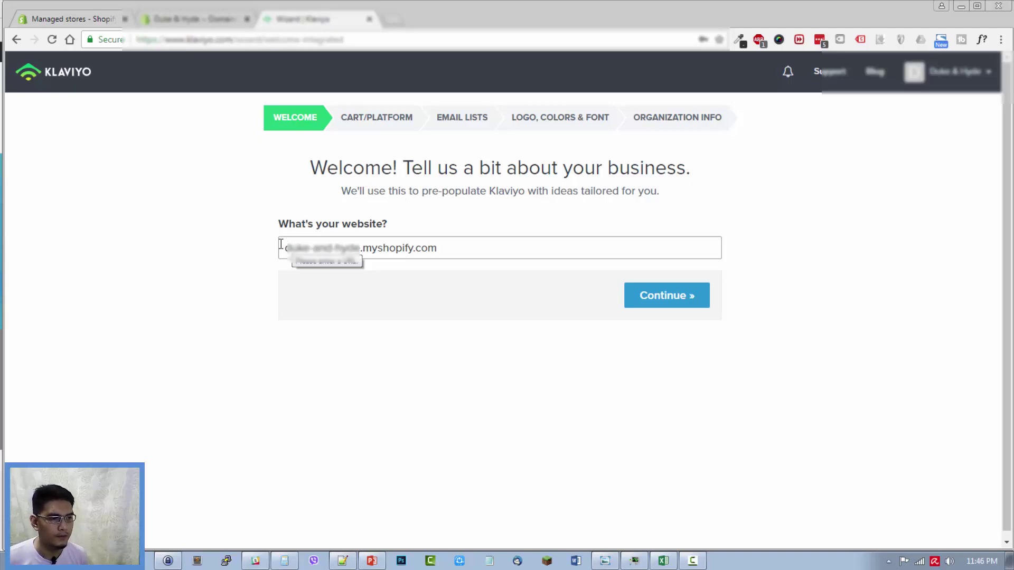
- Verify the prefilled myshopify.com website address and continue the setup wizard
drag(282, 245, 372, 243)
click(494, 246)
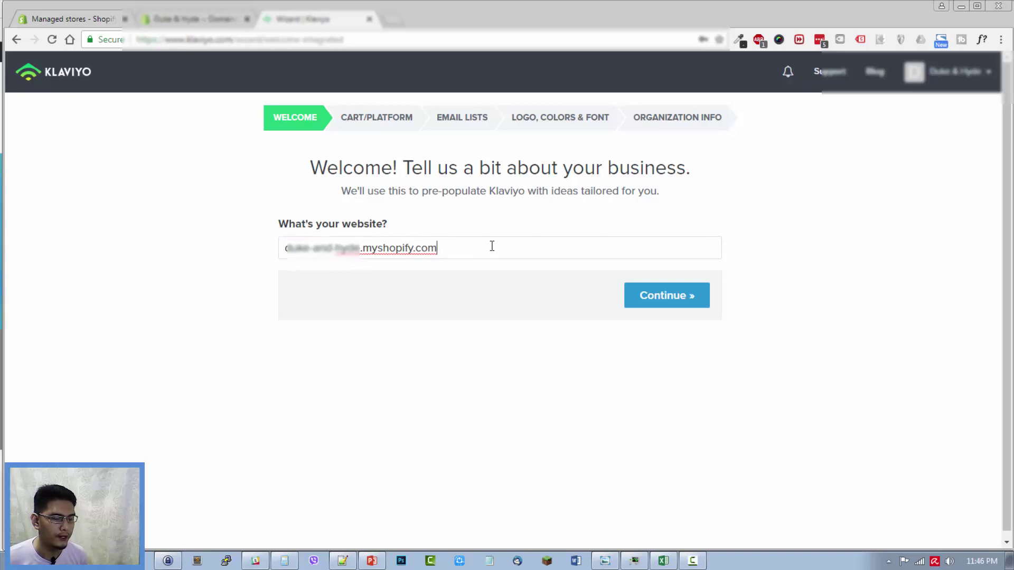
drag(491, 247, 282, 248)
click(467, 250)
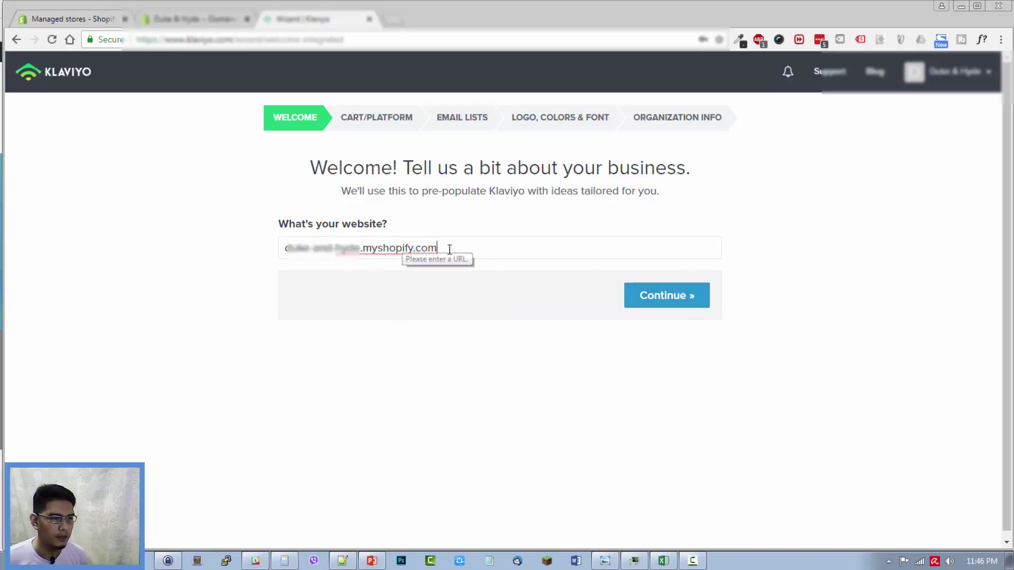
drag(445, 249, 365, 249)
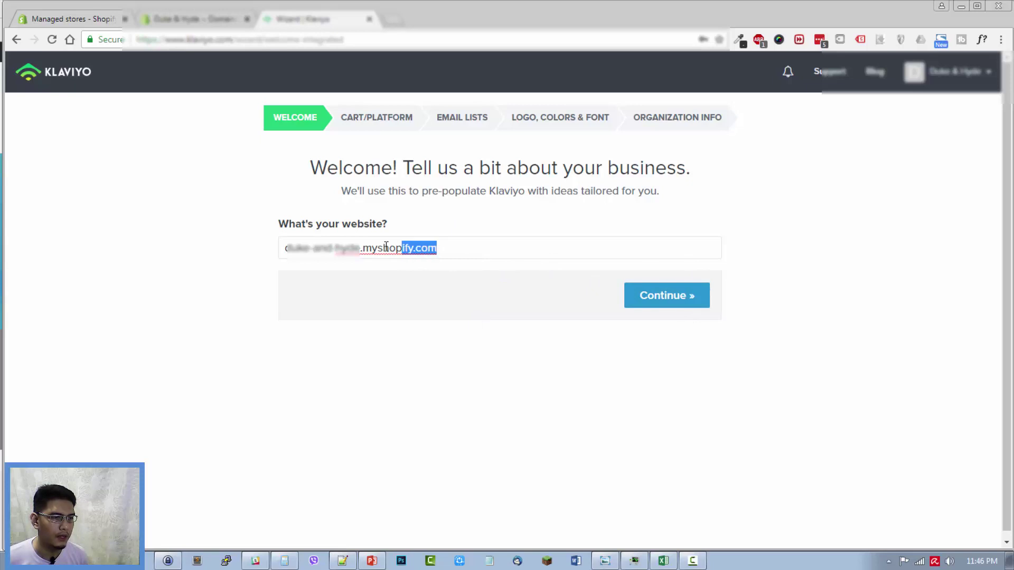
click(496, 251)
click(677, 299)
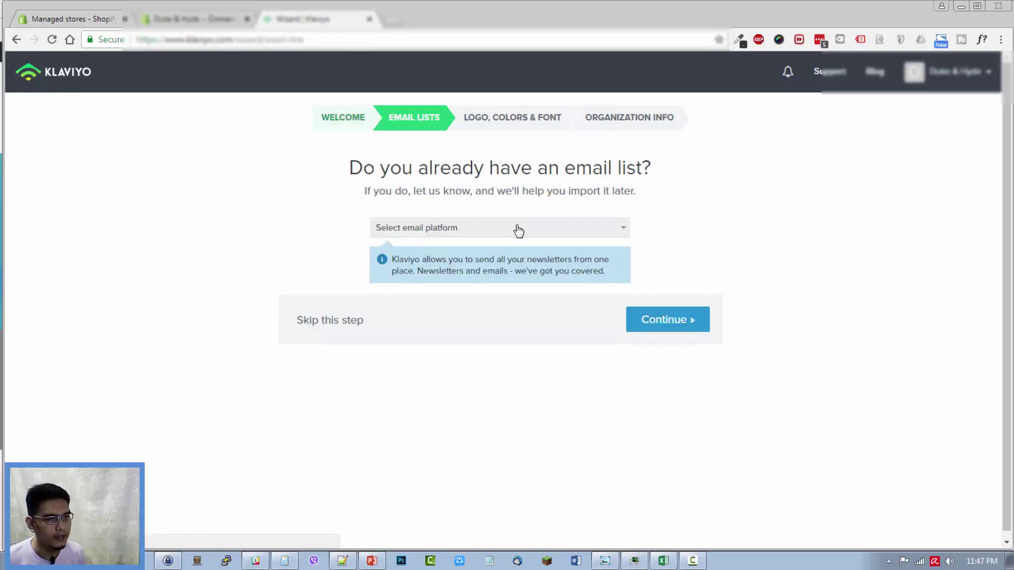
- Check the importable email platforms, then skip importing an existing email list
click(519, 229)
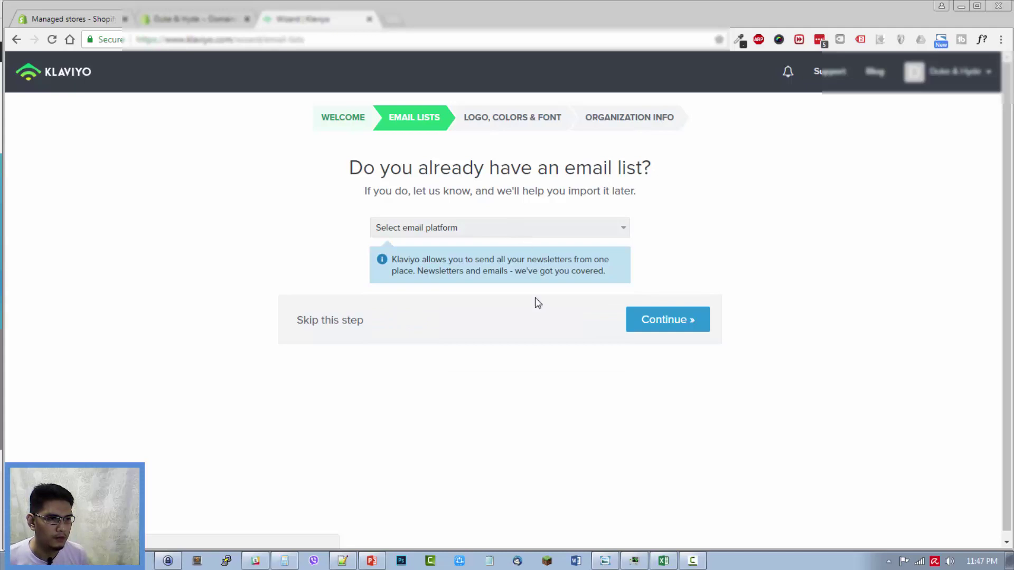
click(342, 320)
scroll(539, 177, down, 2)
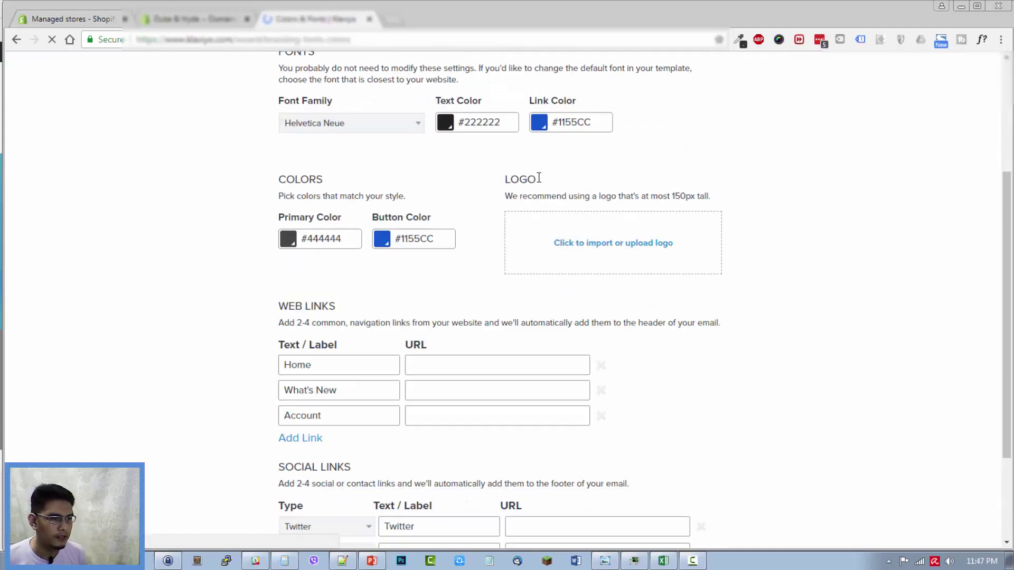
scroll(537, 176, down, 2)
scroll(538, 177, up, 3)
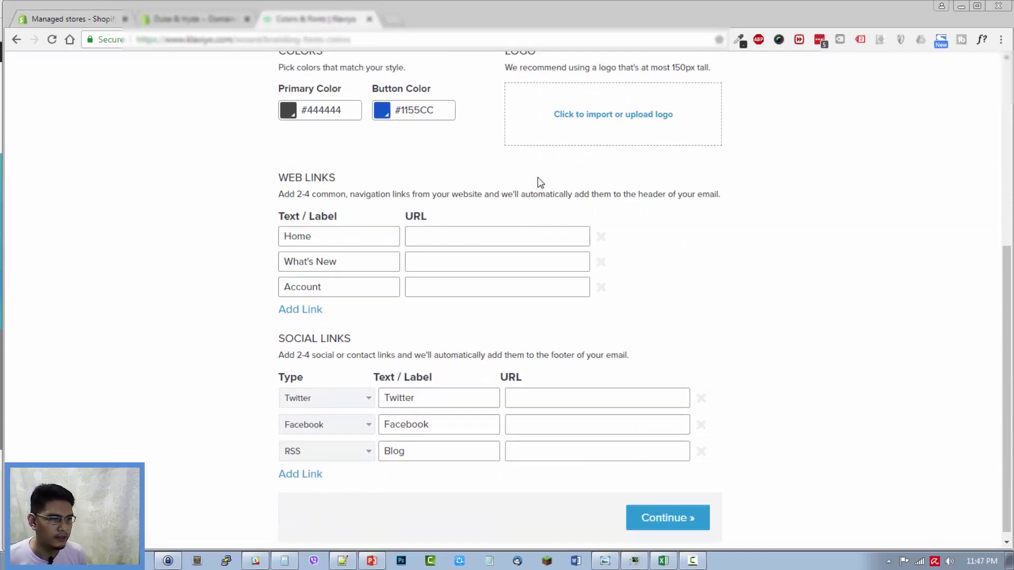
scroll(498, 270, up, 1)
scroll(498, 267, up, 2)
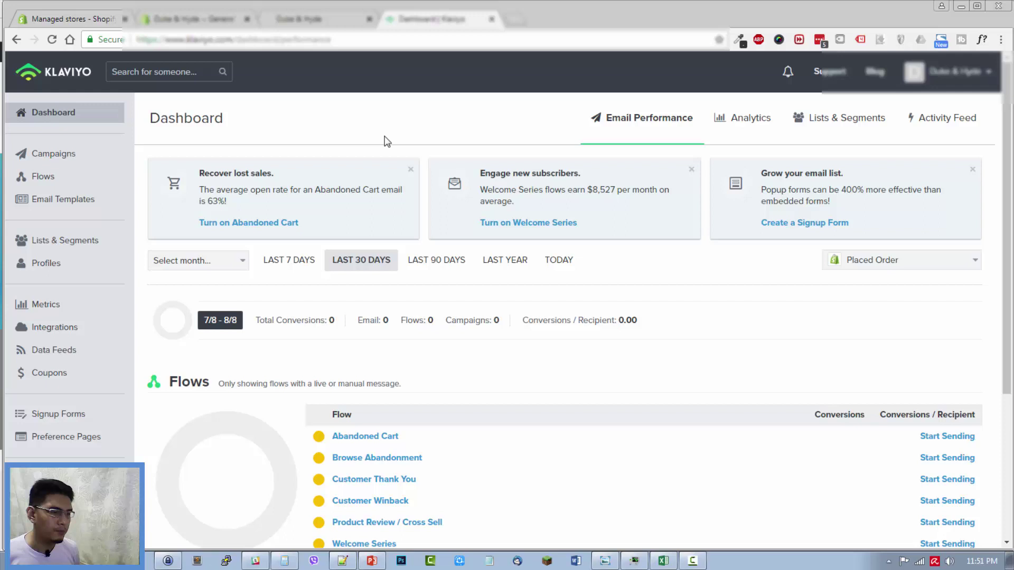
scroll(386, 129, down, 1)
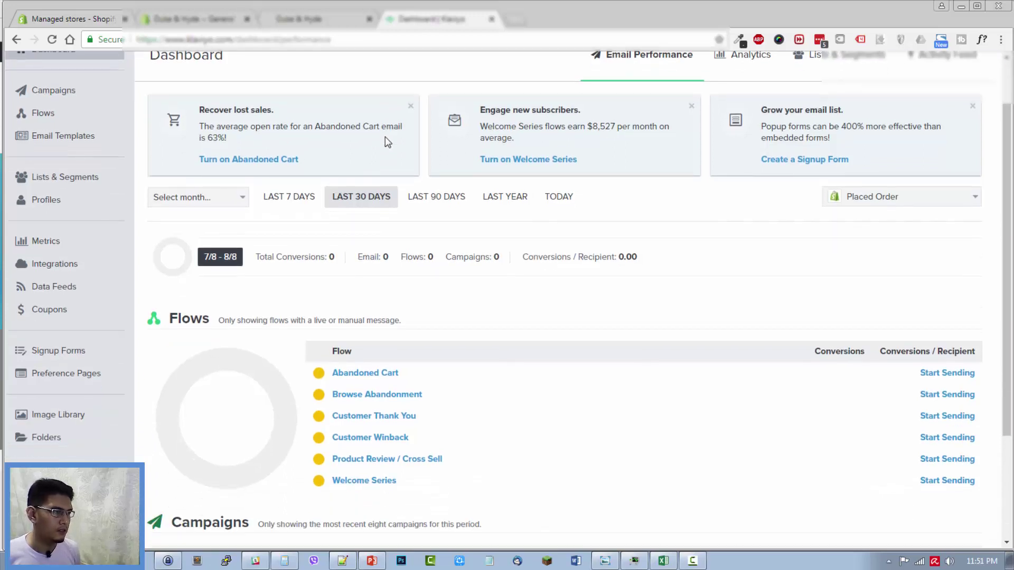
scroll(414, 131, up, 1)
scroll(413, 154, down, 1)
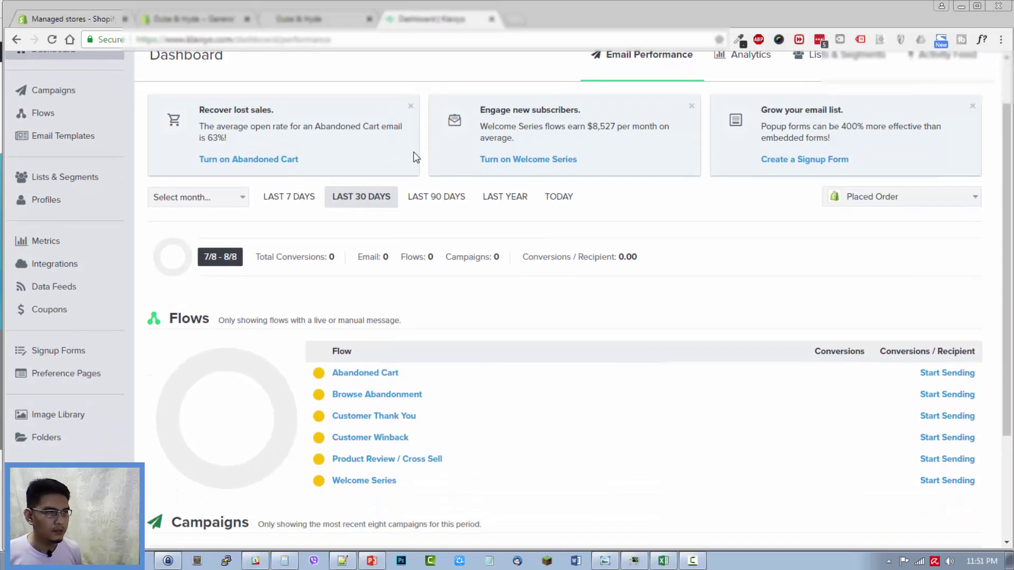
scroll(414, 157, up, 1)
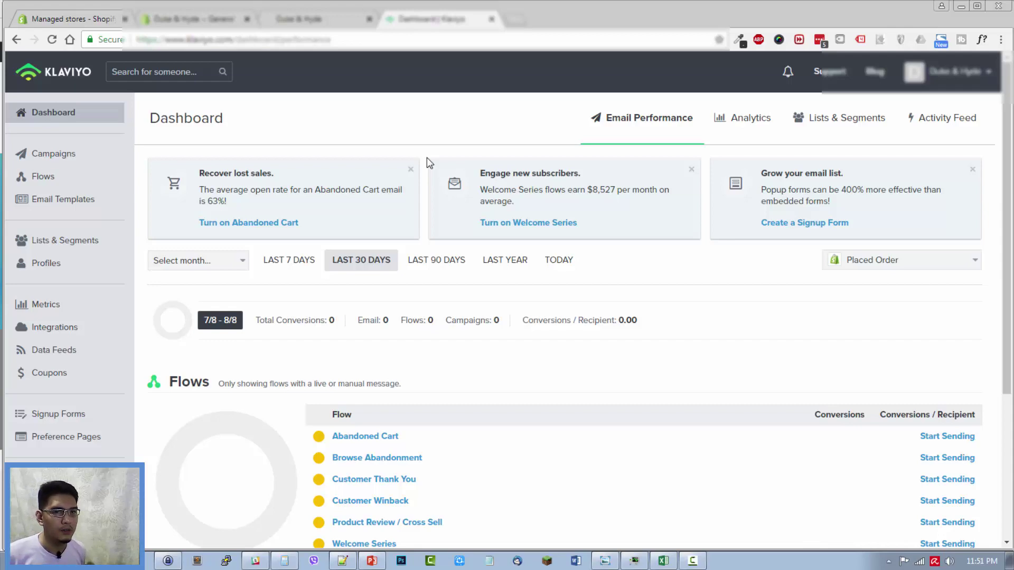
scroll(433, 170, down, 2)
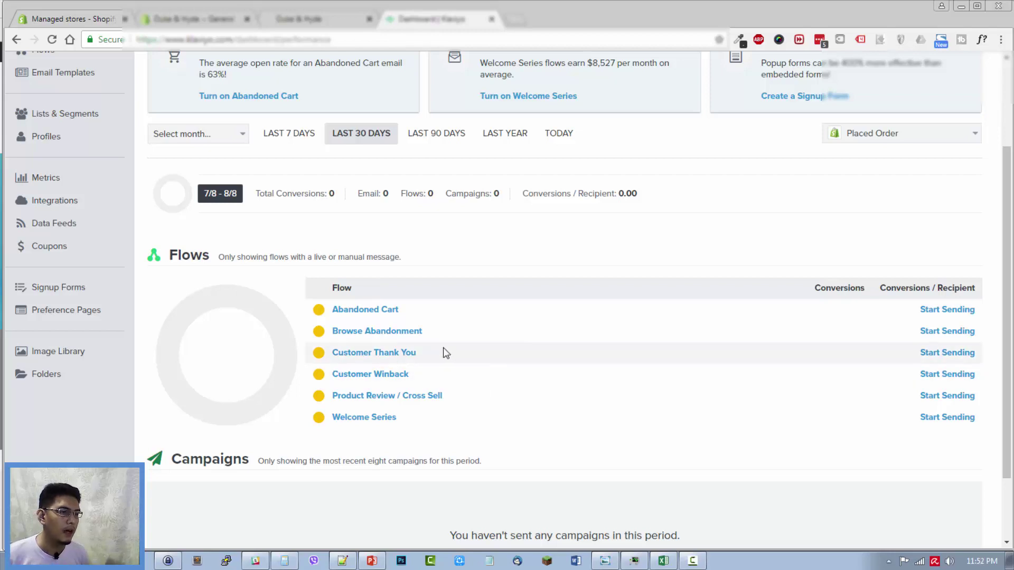
scroll(443, 352, up, 2)
scroll(443, 352, down, 1)
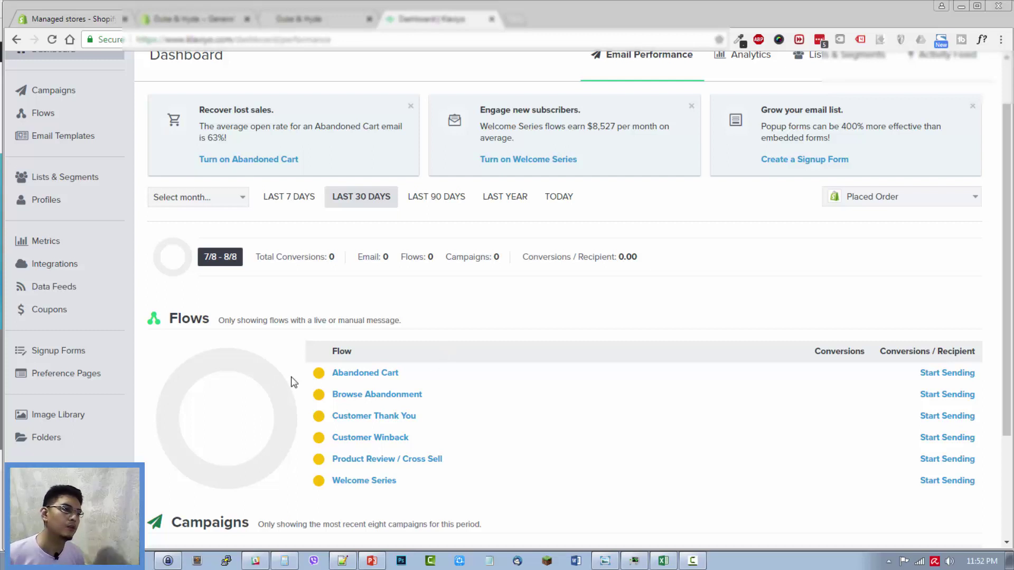
- Show the Flows page listing the store's six draft flows
click(56, 112)
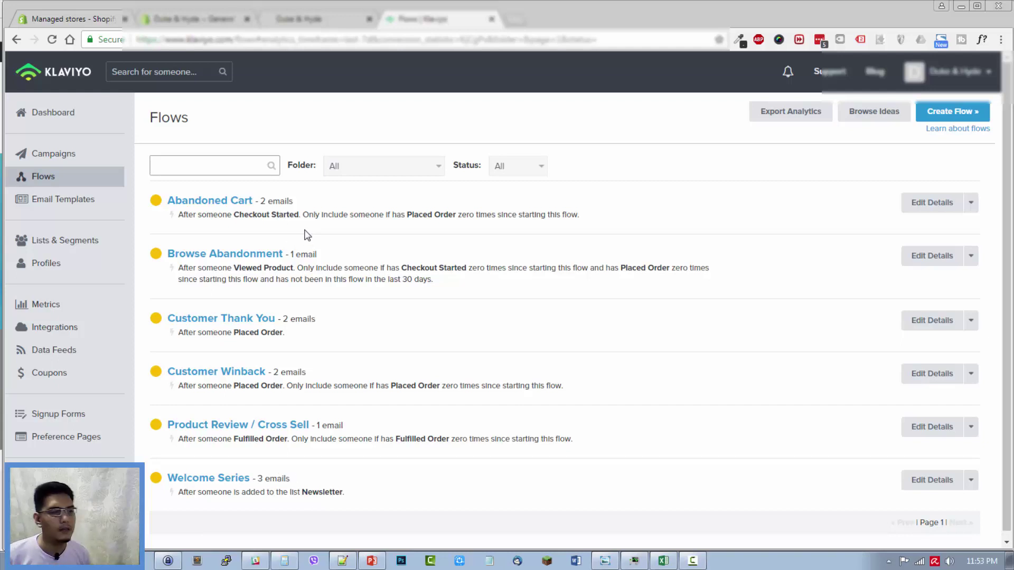
- Enter the Abandoned Cart flow builder with its Checkout Started trigger and two emails
click(234, 203)
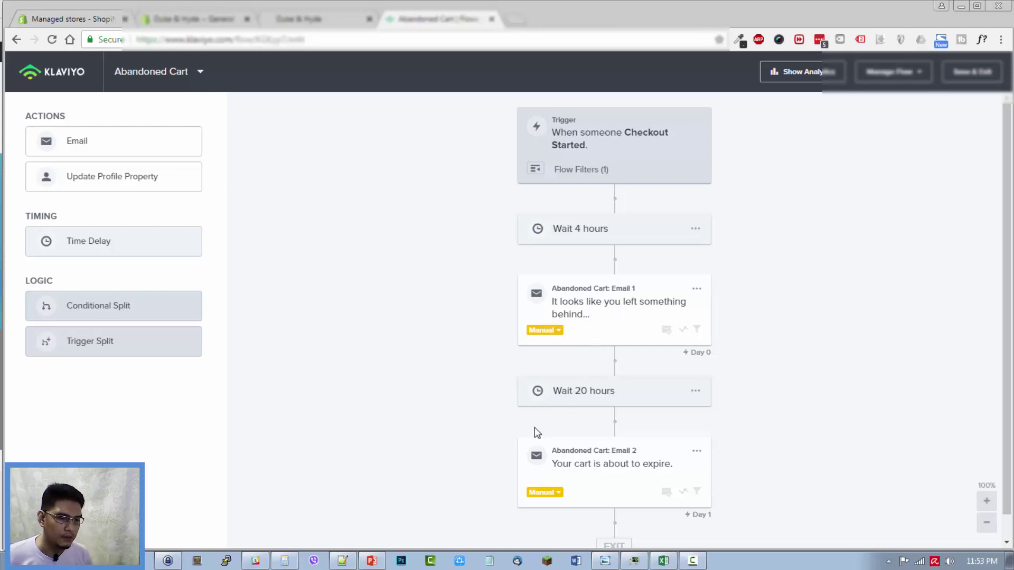
scroll(489, 395, down, 1)
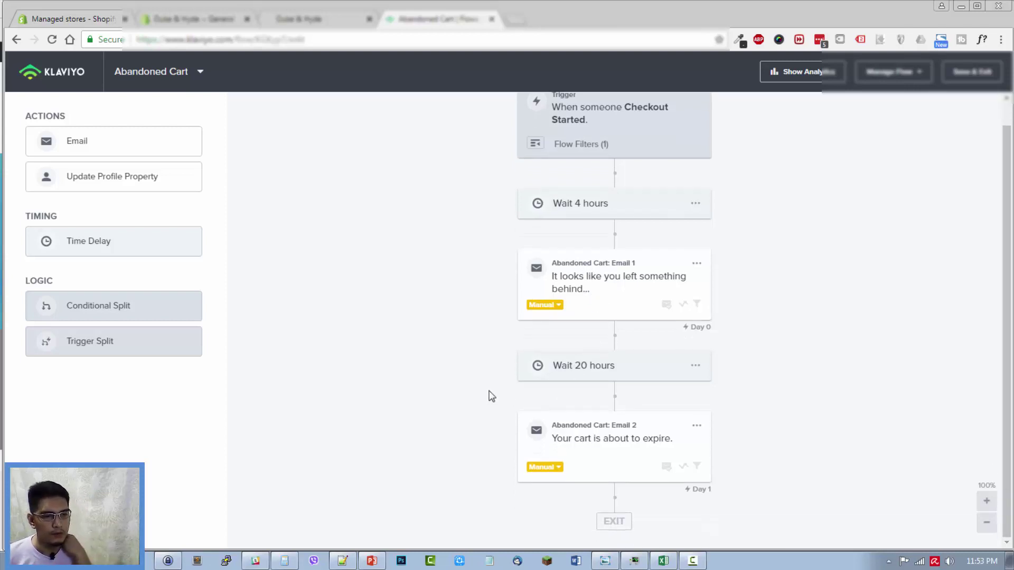
- Set the time delay before the second abandoned-cart email to 8 hours and save it
click(570, 207)
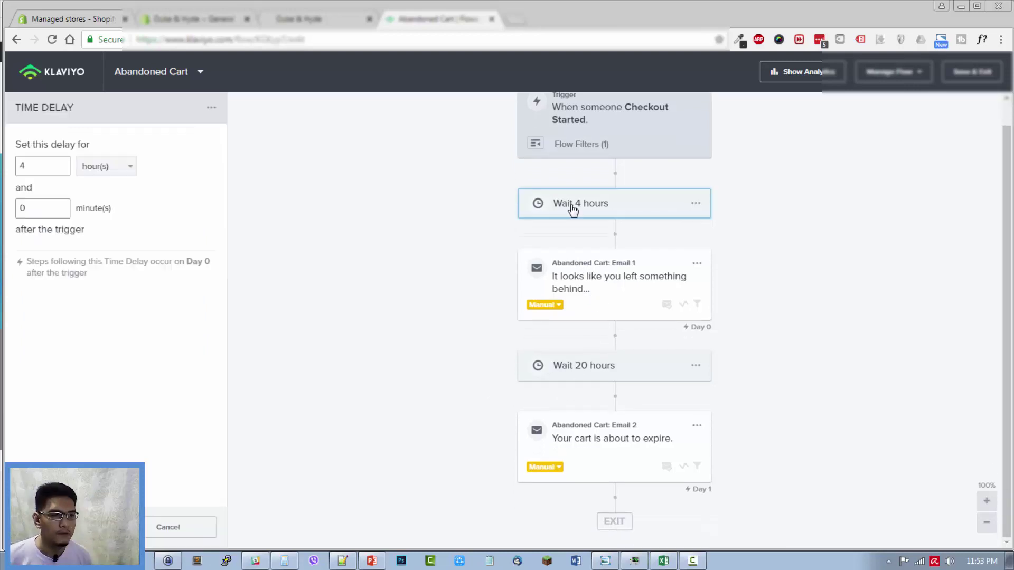
double_click(54, 166)
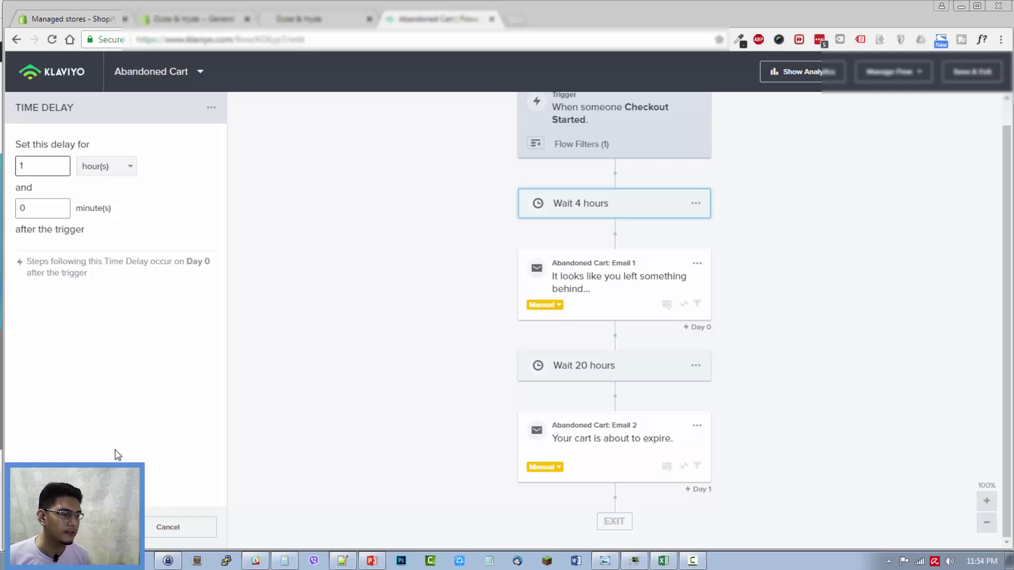
double_click(36, 170)
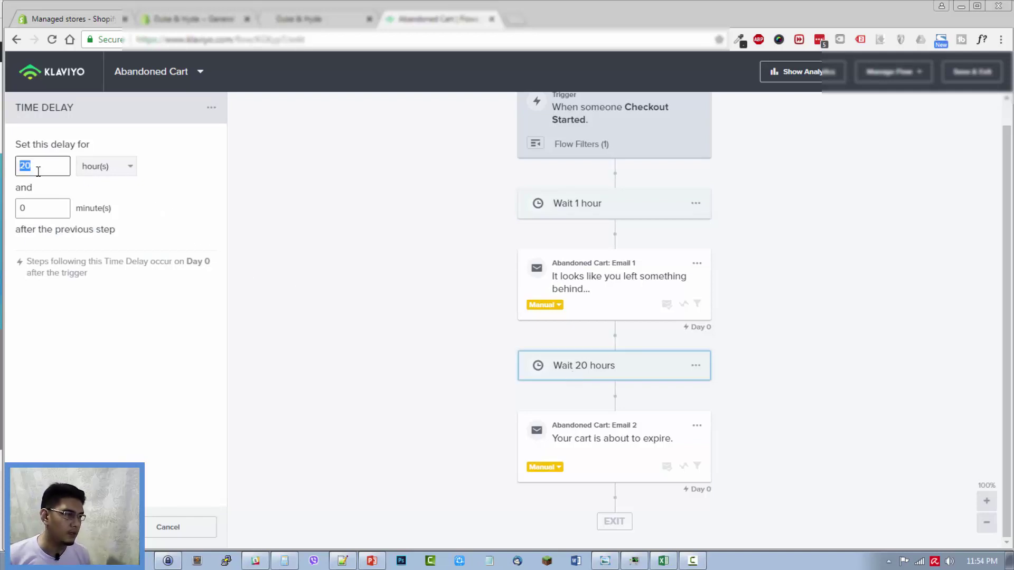
text(6)
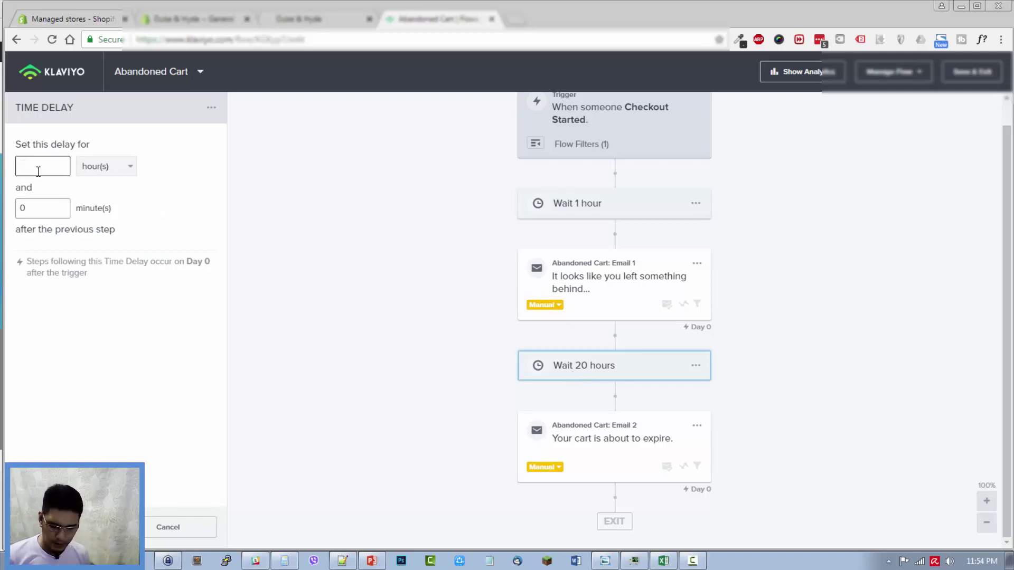
text(8)
click(452, 210)
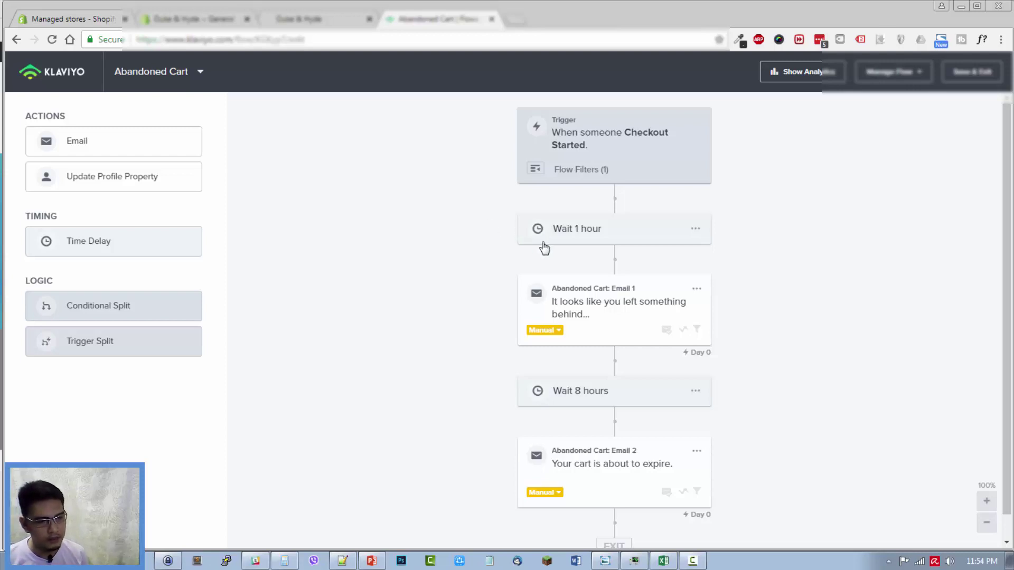
- Inspect Email 1 'It looks like you left something behind...' and set its status to Live
click(596, 306)
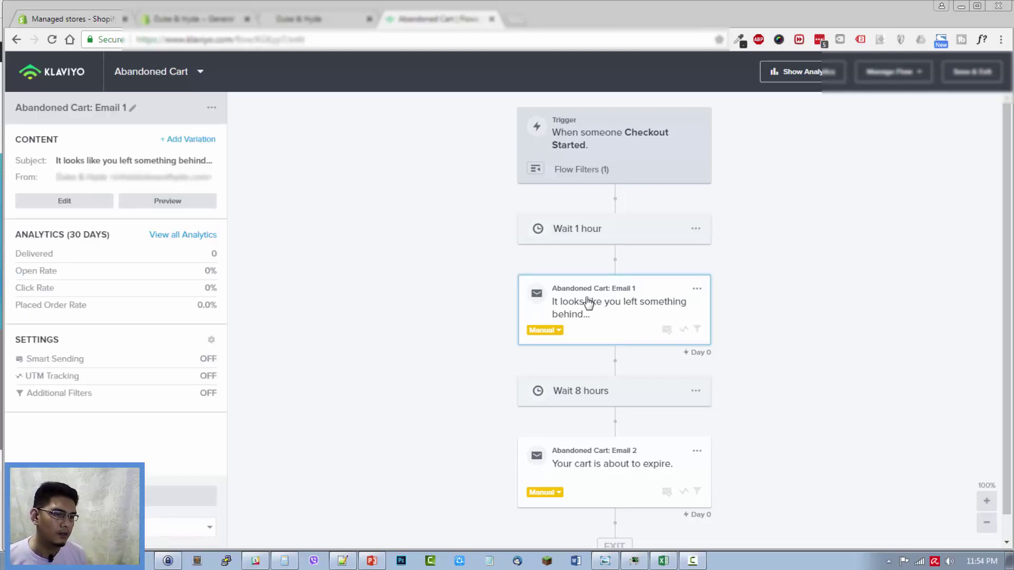
click(83, 204)
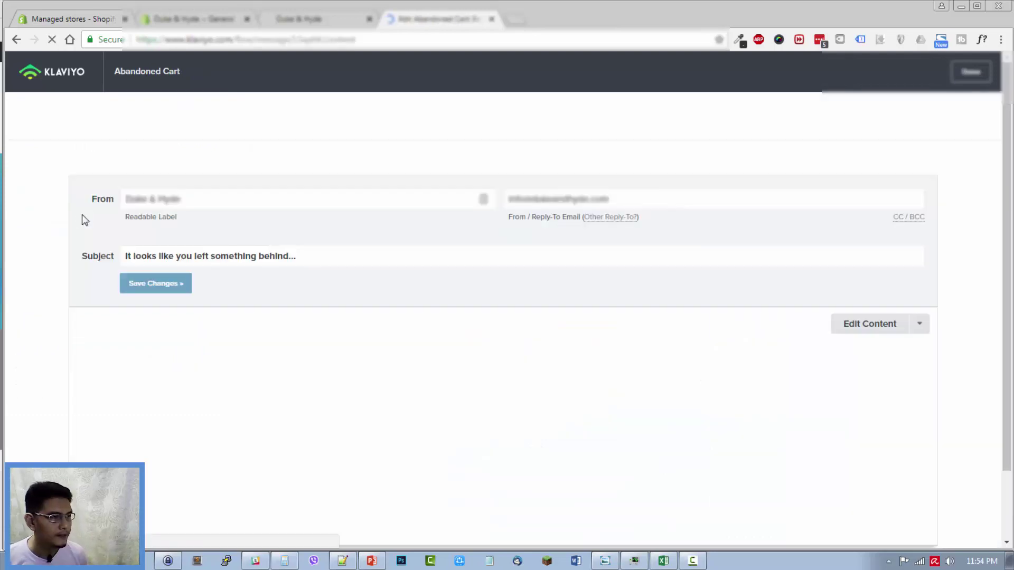
scroll(44, 198, down, 1)
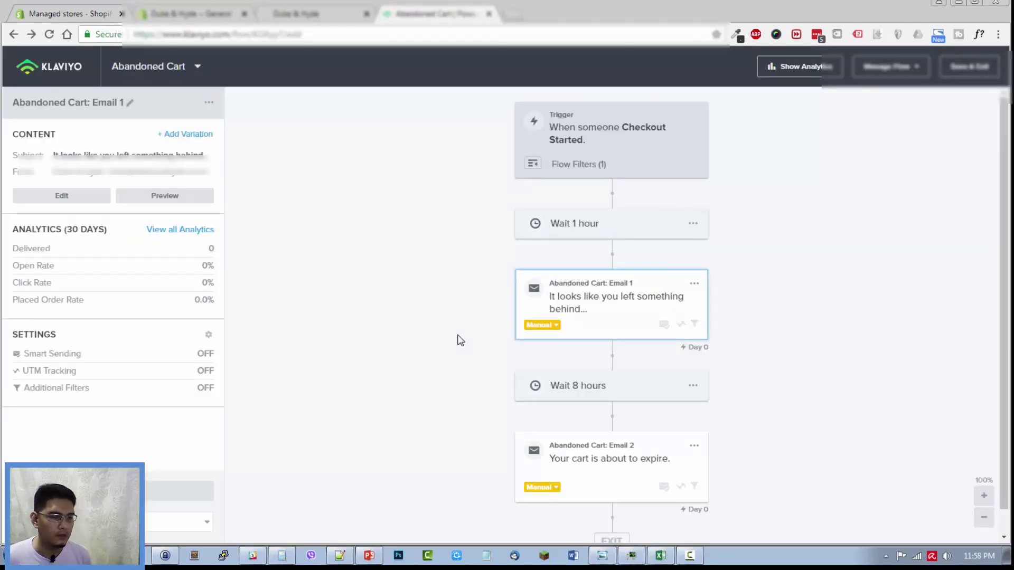
click(555, 327)
click(554, 325)
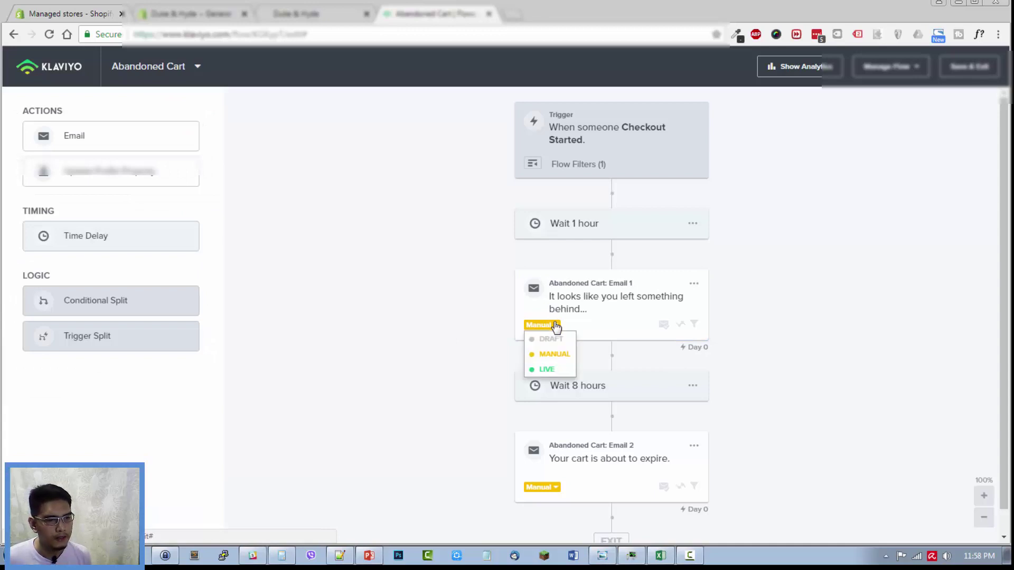
click(550, 371)
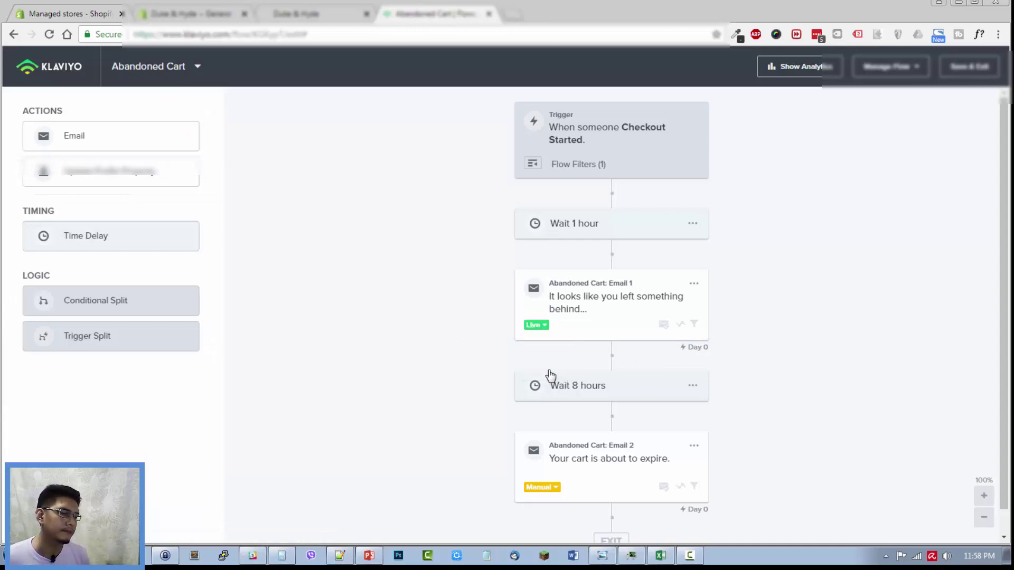
scroll(406, 288, down, 1)
- Revise the text block of Email 2, 'Your cart is about to expire.', in its content editor
click(615, 421)
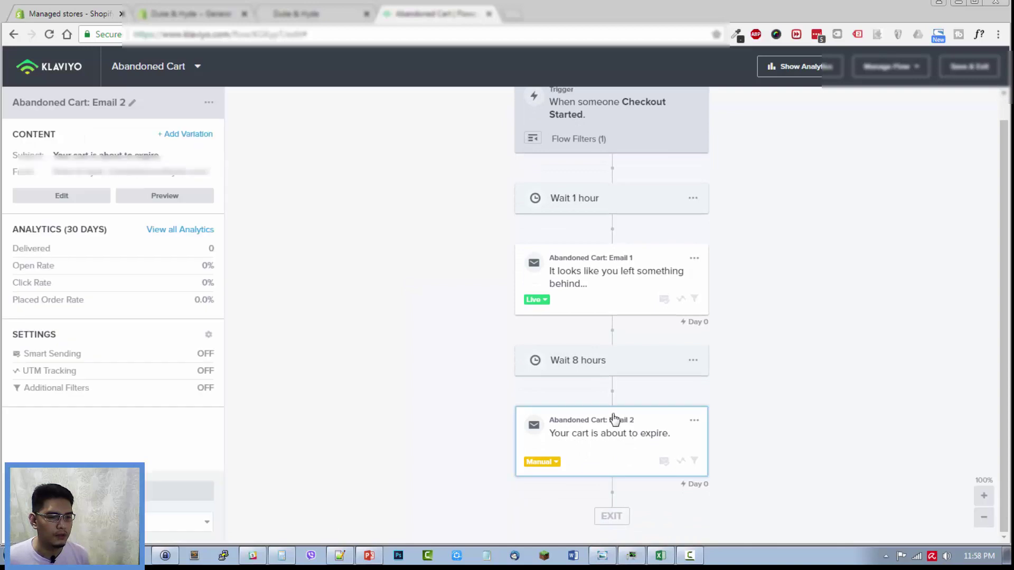
click(67, 197)
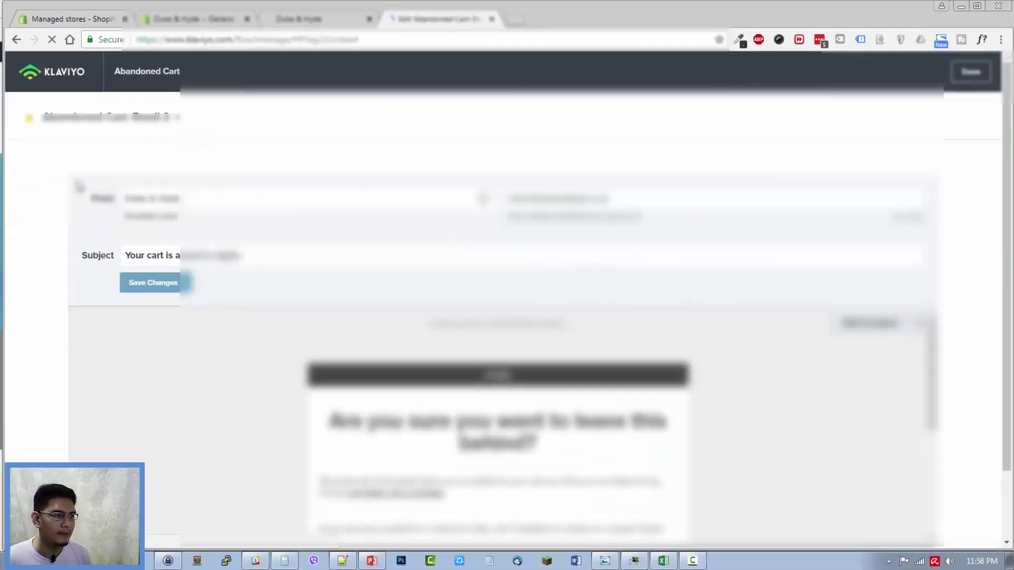
scroll(77, 186, down, 1)
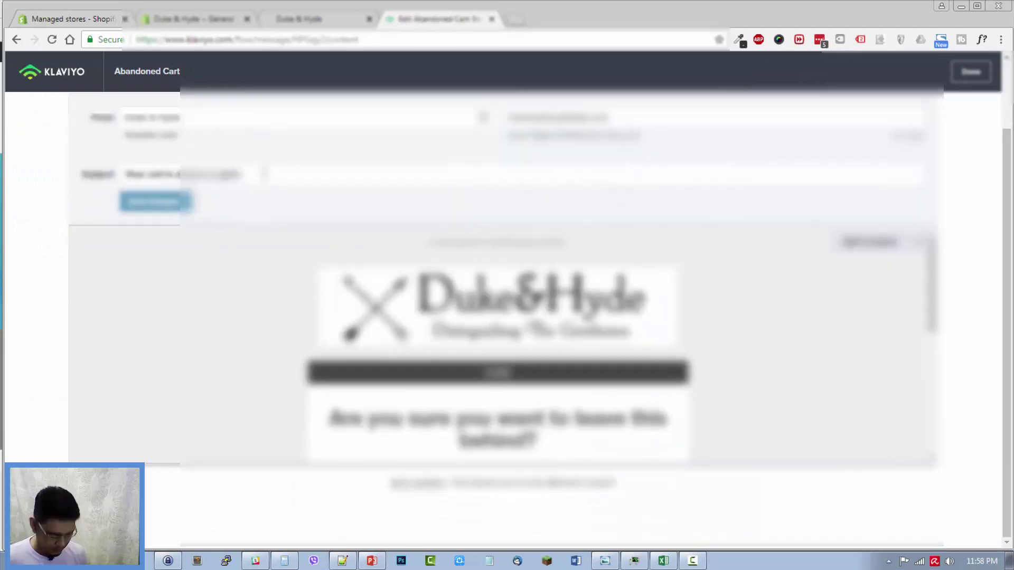
click(872, 241)
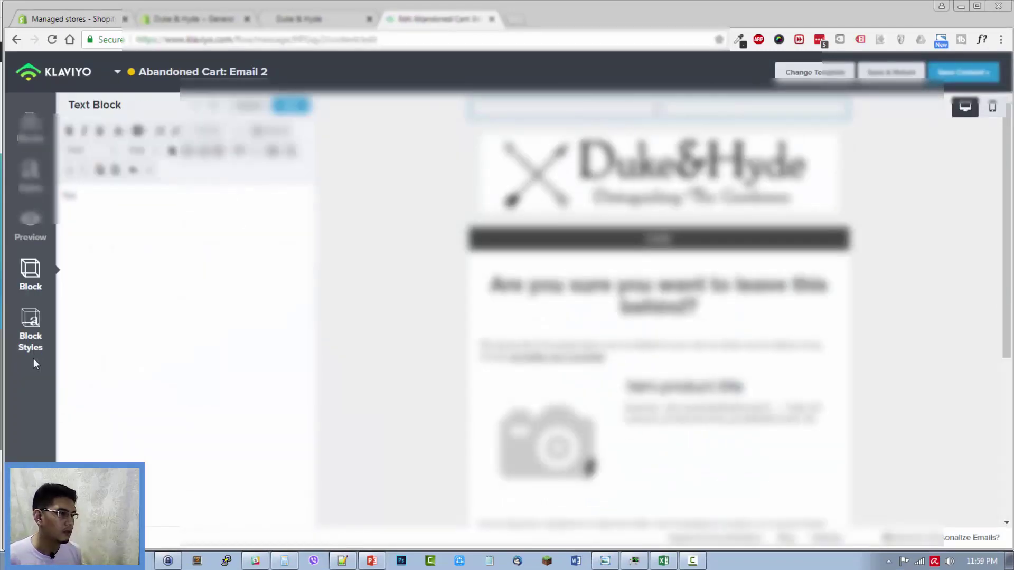
text(ur cart is awaiting)
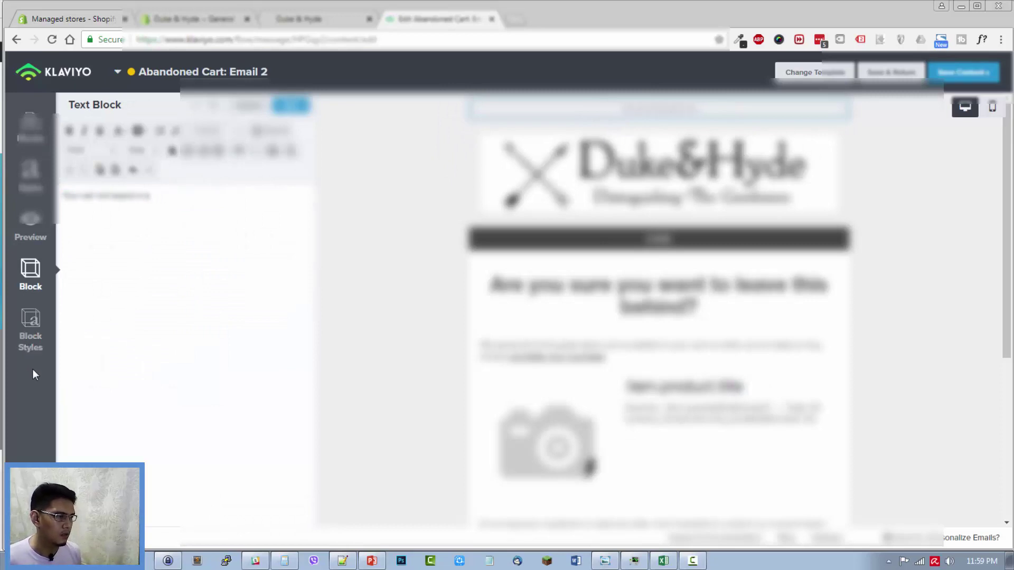
text( for you)
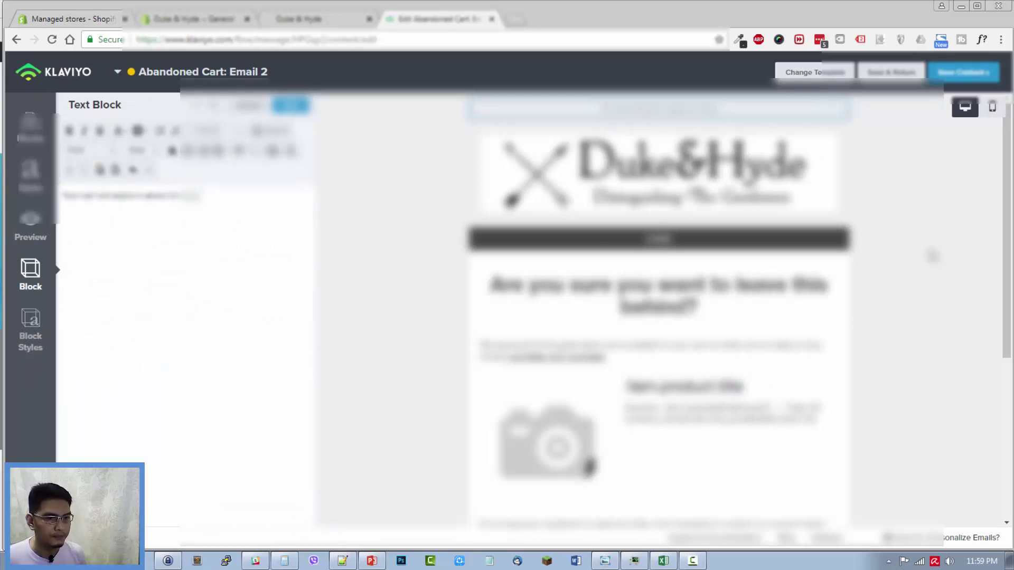
click(290, 104)
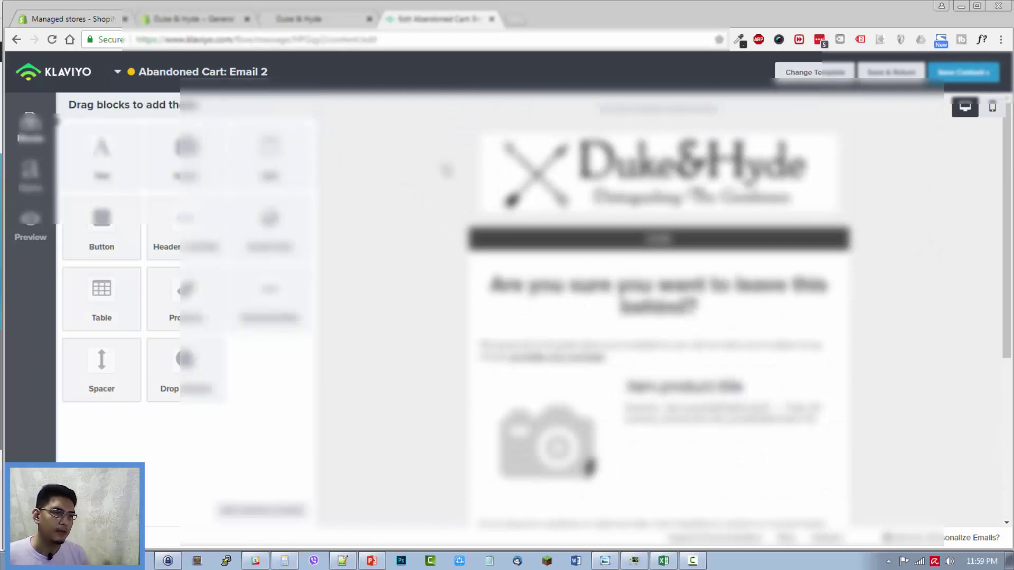
scroll(450, 204, down, 1)
scroll(450, 205, down, 2)
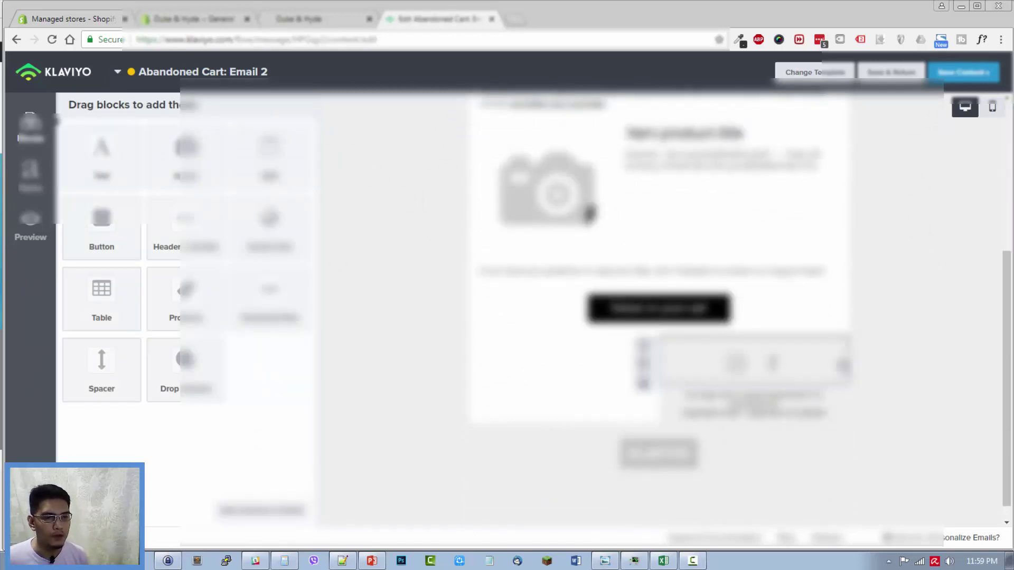
- Adjust the social links block, save the email content and return to the Abandoned Cart flow
click(832, 342)
mouse_move(643, 364)
mouse_down()
mouse_move(745, 414)
mouse_move(762, 339)
mouse_up()
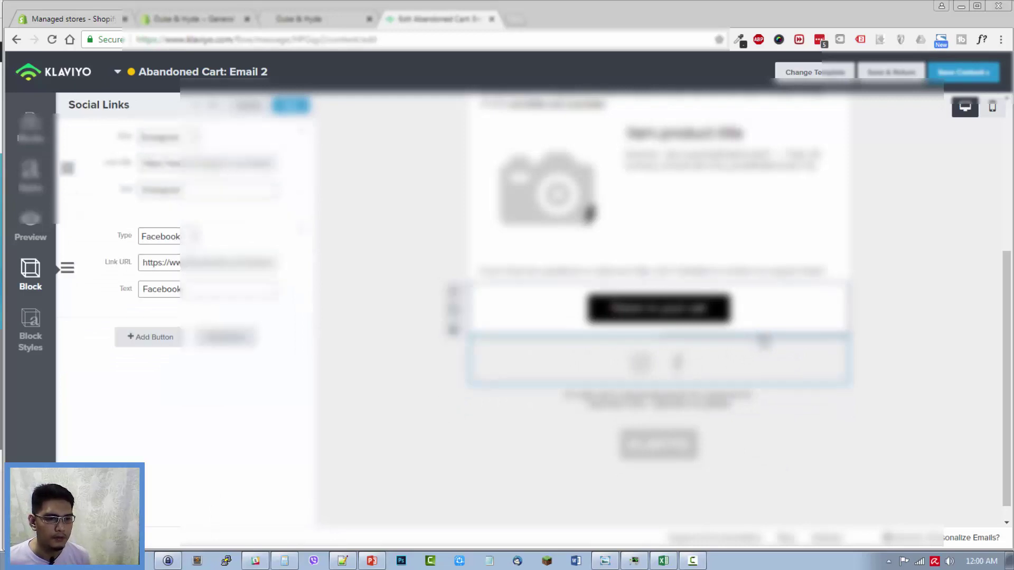
click(967, 72)
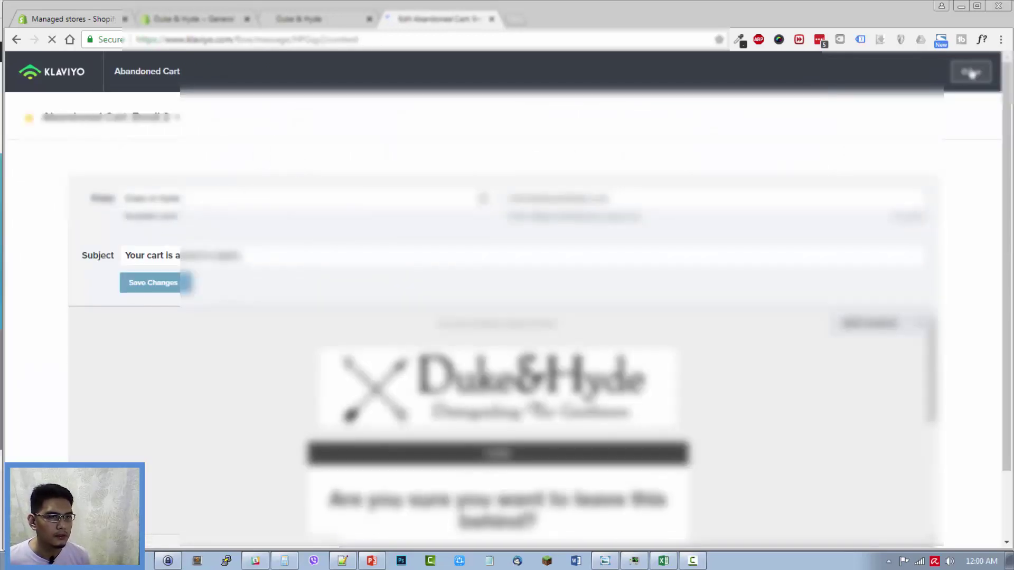
click(971, 73)
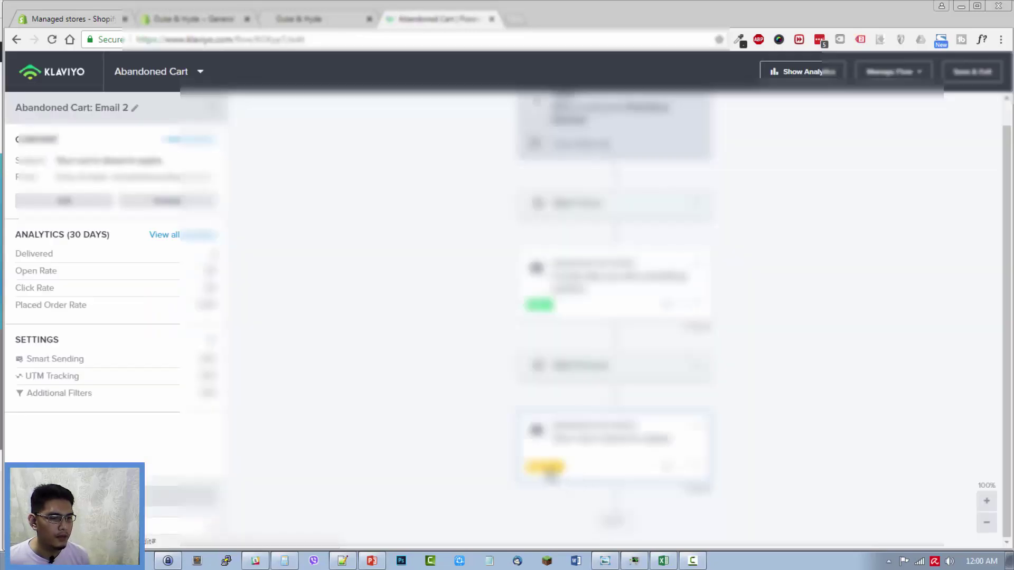
- Switch Email 2 from Manual to Live so both abandoned-cart emails are live
click(544, 468)
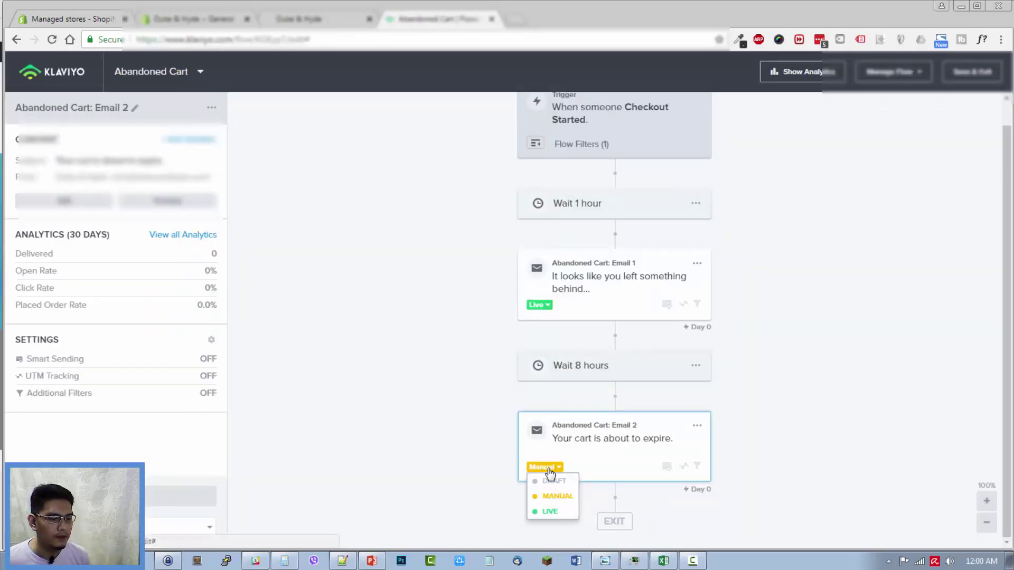
click(555, 513)
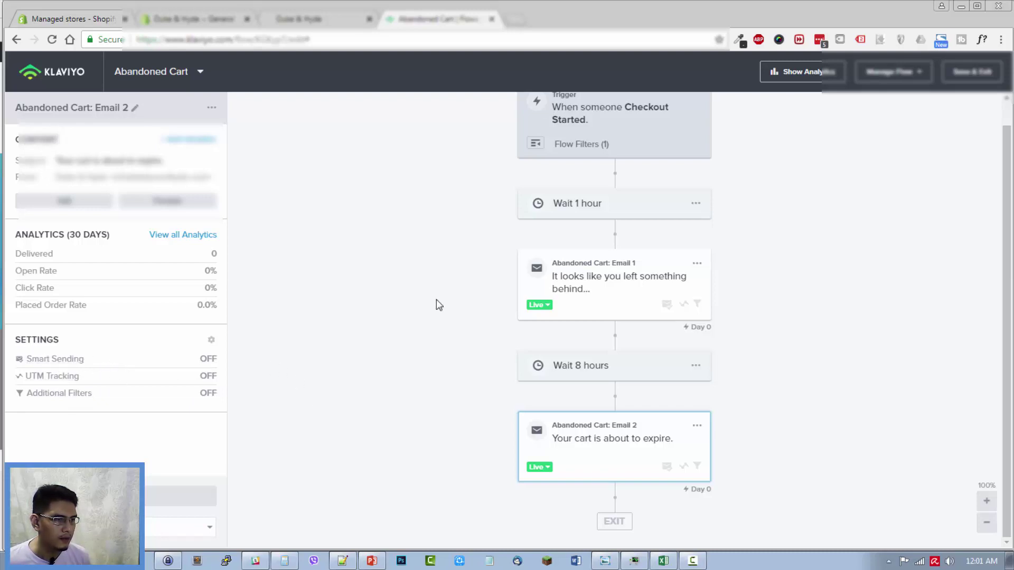
scroll(442, 301, up, 1)
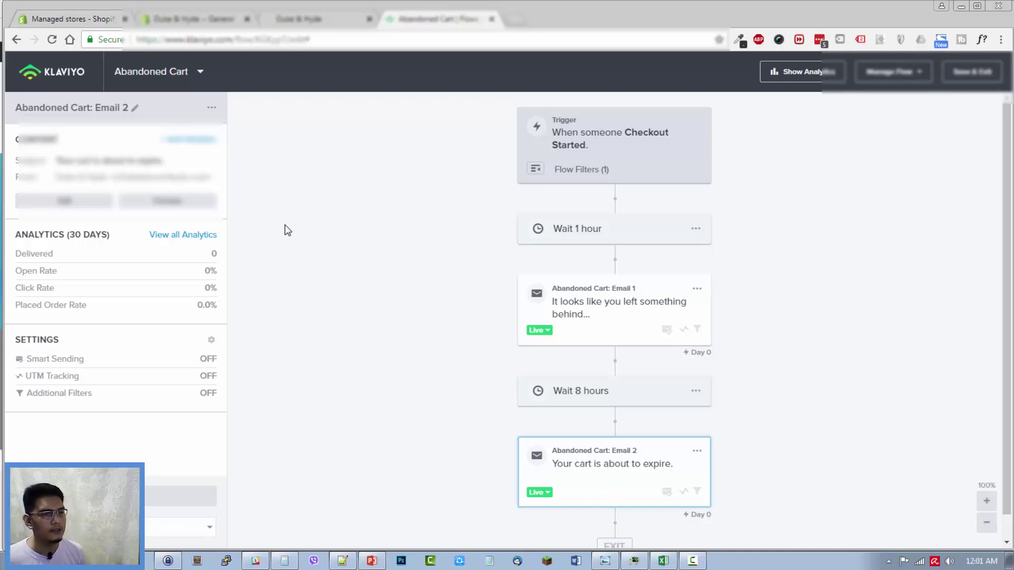
- From the Flows list set Browse Abandonment and the remaining flows live, then switch to the mikewagan.com window
click(75, 83)
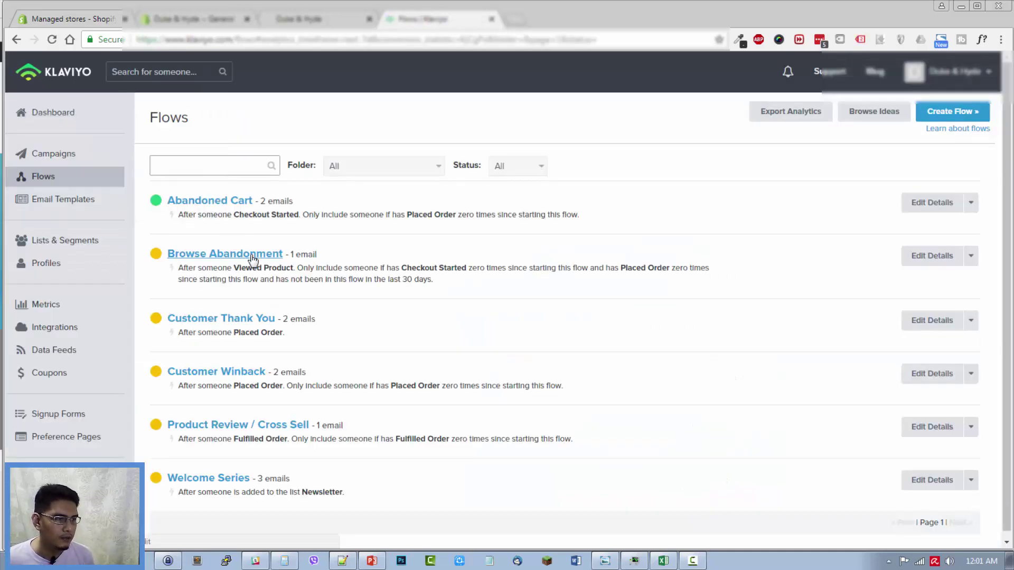
click(251, 255)
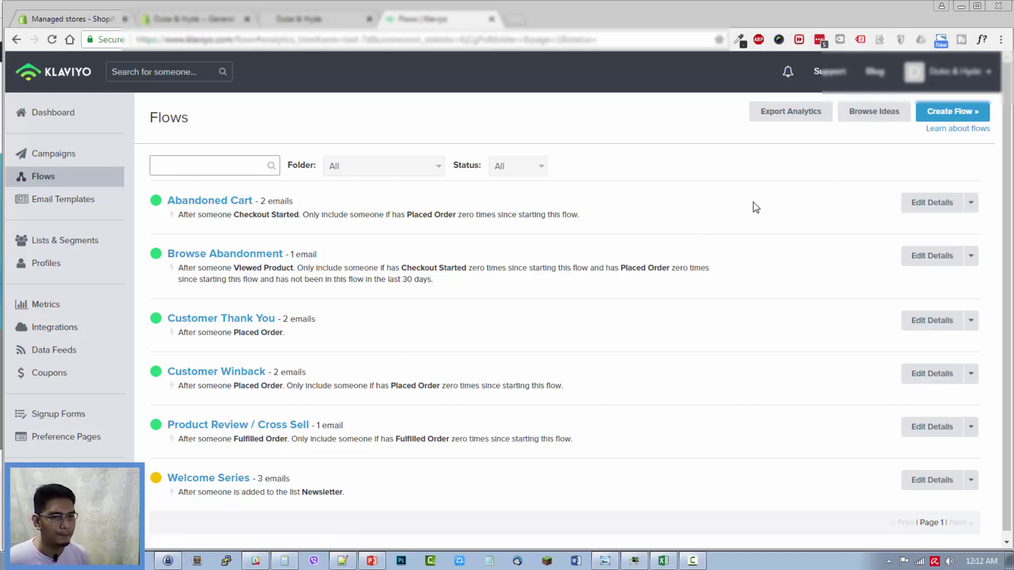
scroll(736, 278, down, 1)
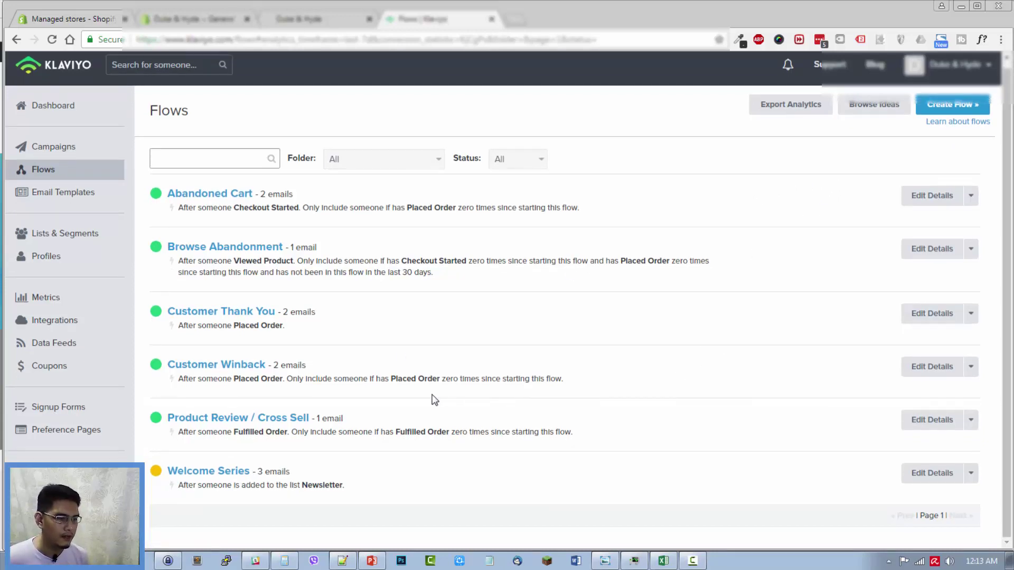
scroll(395, 177, up, 1)
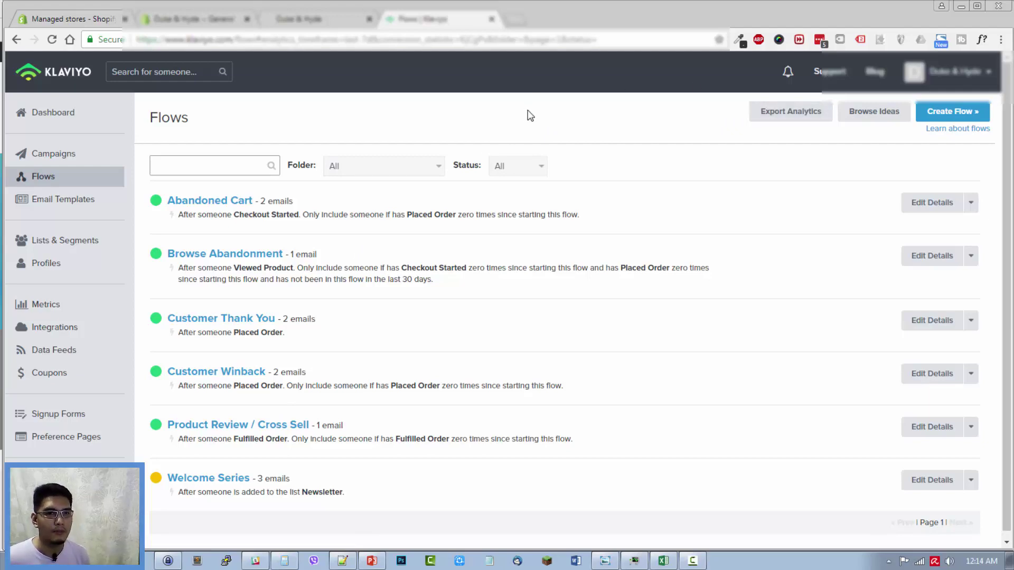
key(alt+Tab)
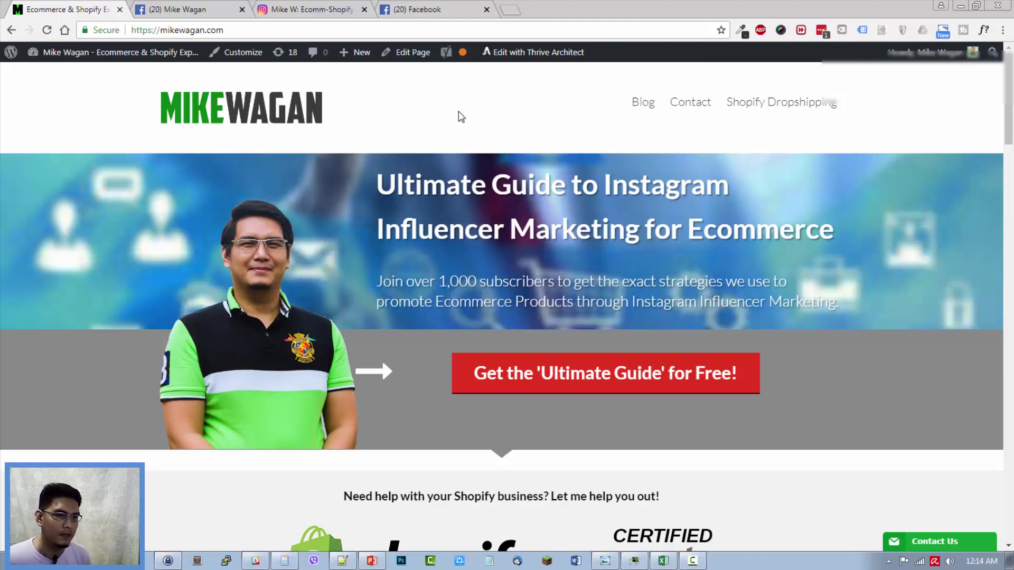
scroll(460, 117, down, 1)
scroll(457, 115, down, 3)
scroll(464, 129, down, 4)
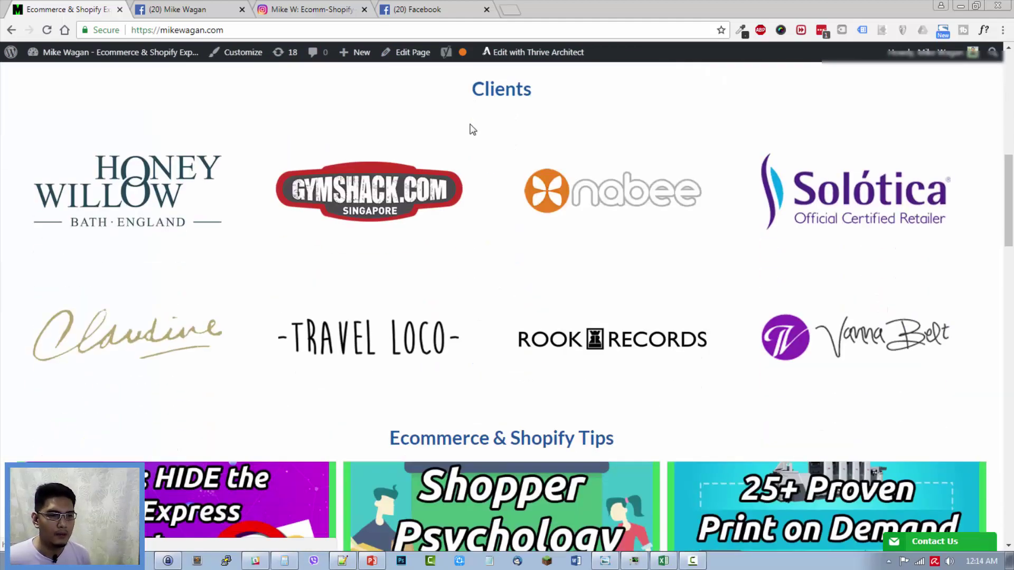
scroll(470, 130, down, 5)
scroll(403, 251, down, 2)
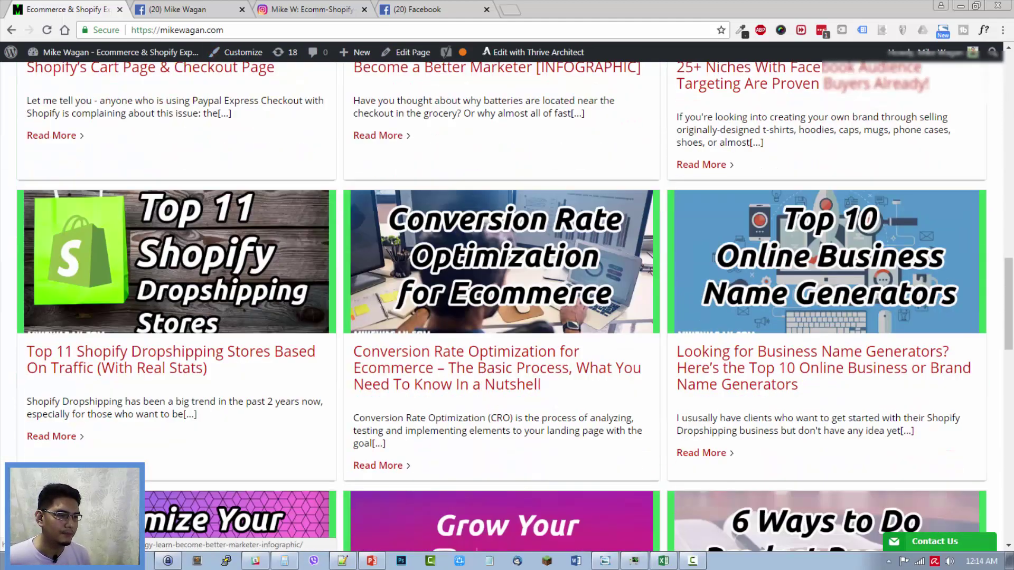
scroll(405, 261, down, 5)
key(Home)
scroll(552, 129, down, 1)
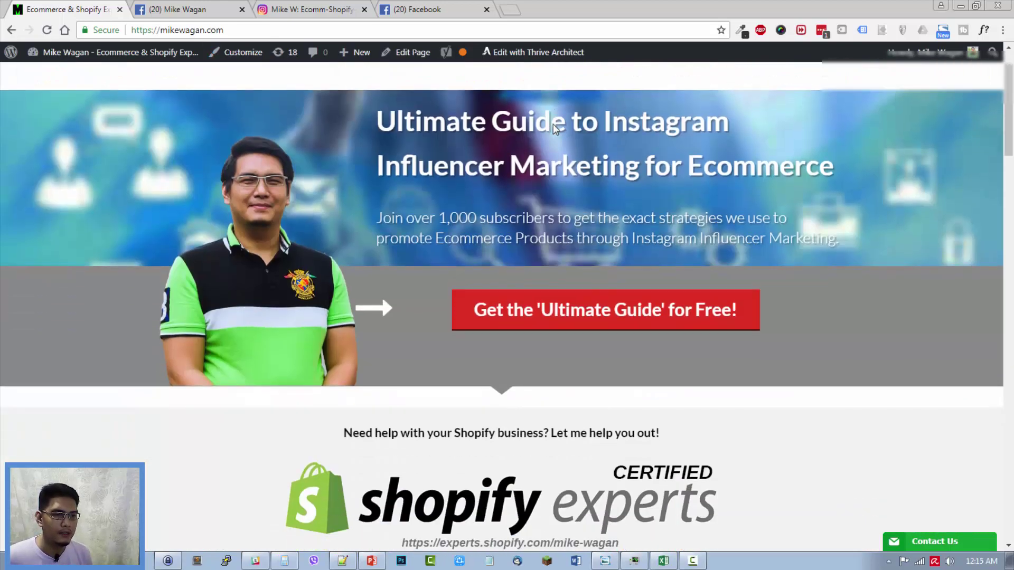